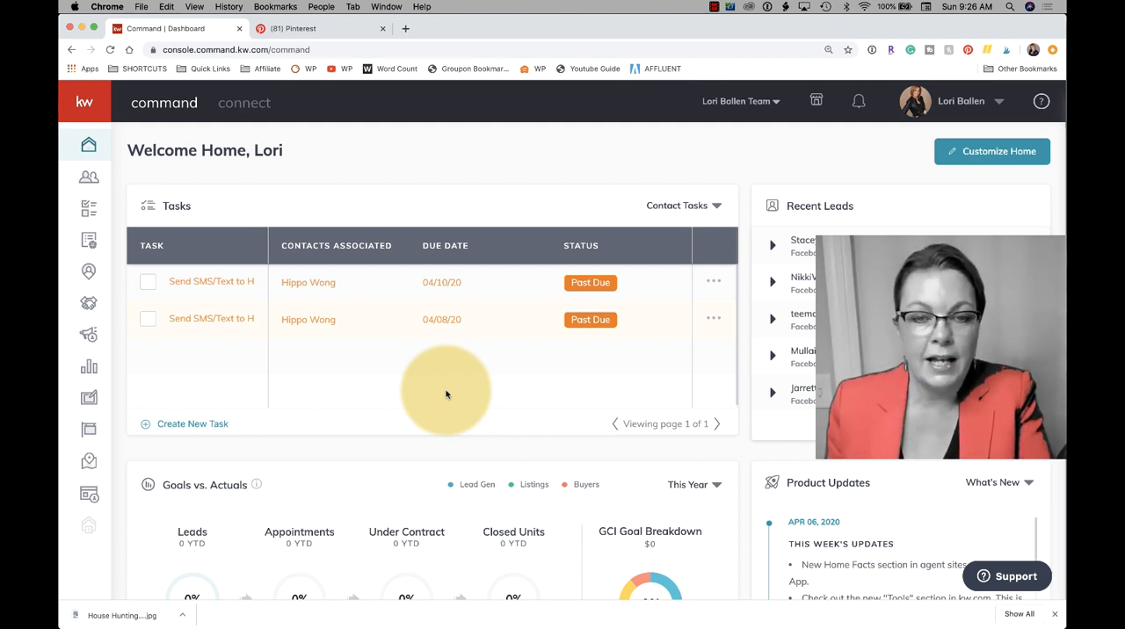
# - Open the design templates and browse the saved email, landing page, social and print designs
pyautogui.click(88, 401)
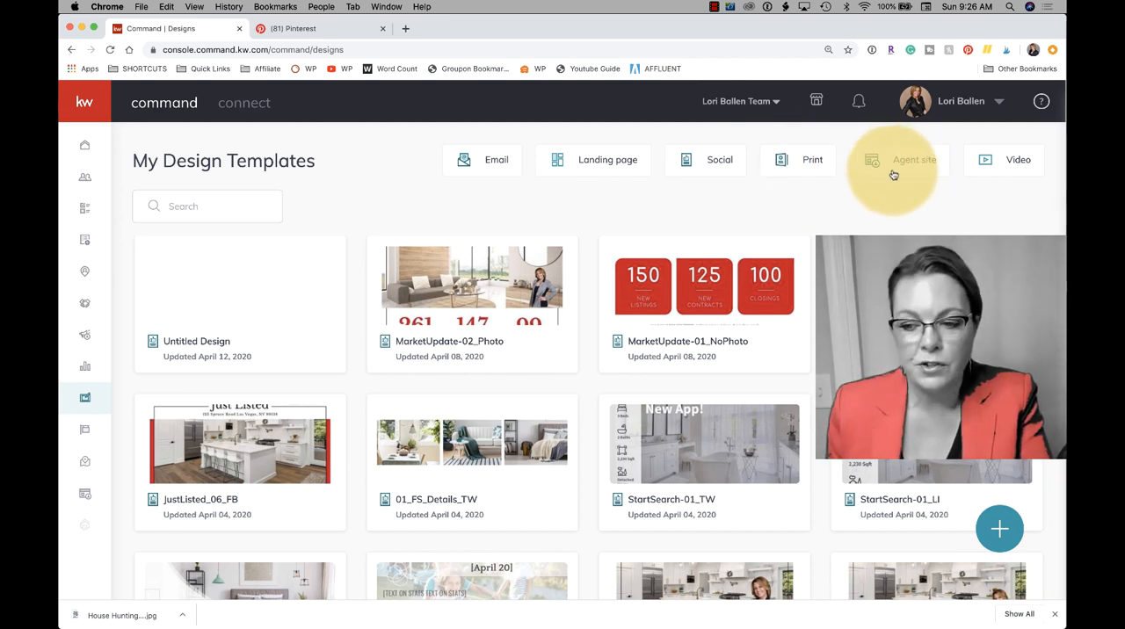
pyautogui.click(490, 160)
pyautogui.click(606, 166)
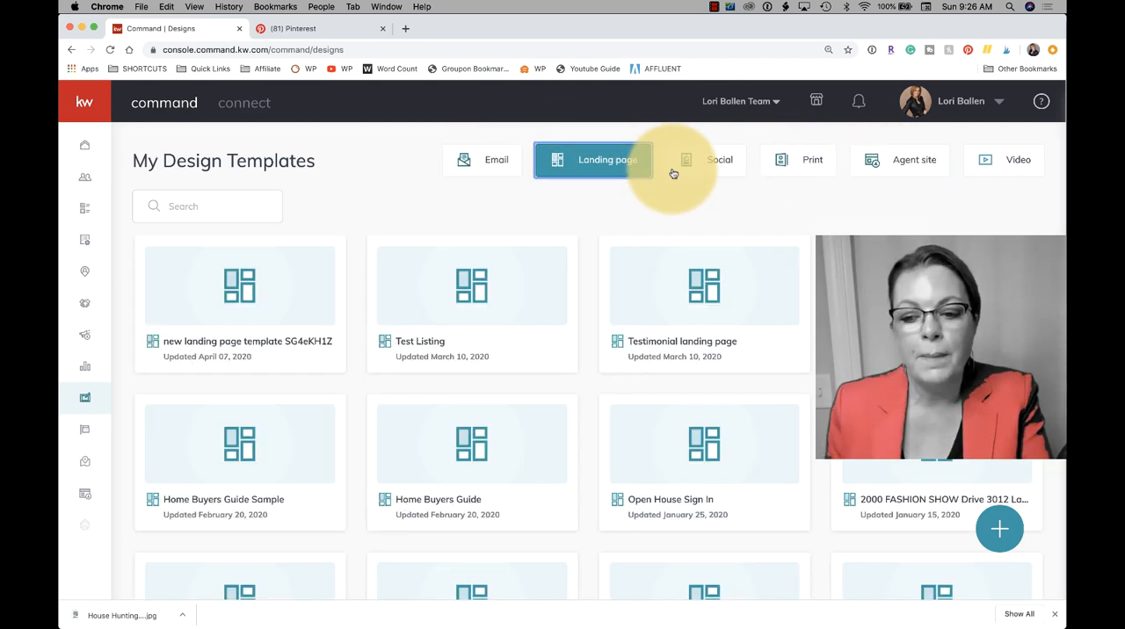
pyautogui.click(719, 167)
pyautogui.click(787, 167)
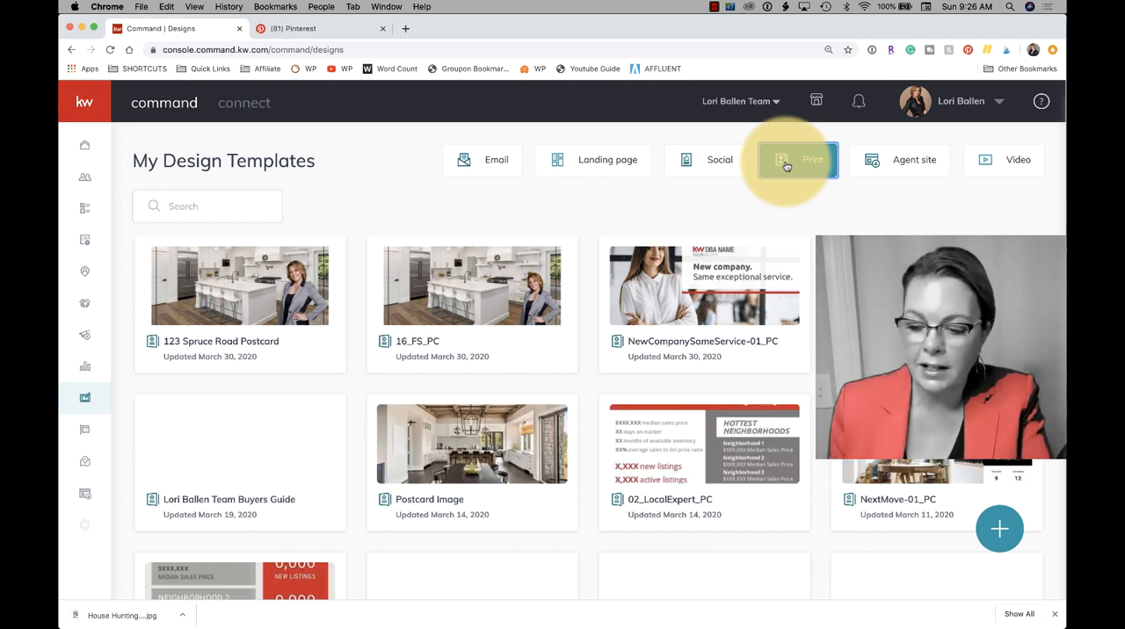
# - Create a new Social design from the StartSearch-02_IGS Instagram Stories template in Lead Generation, My Website
pyautogui.click(1001, 529)
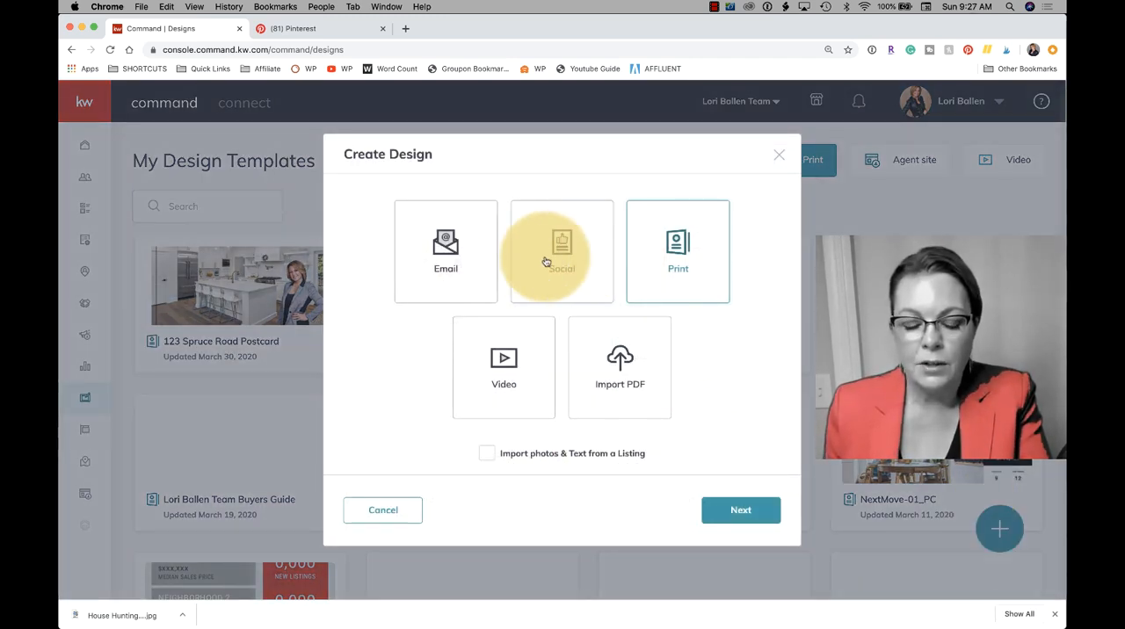
pyautogui.click(562, 256)
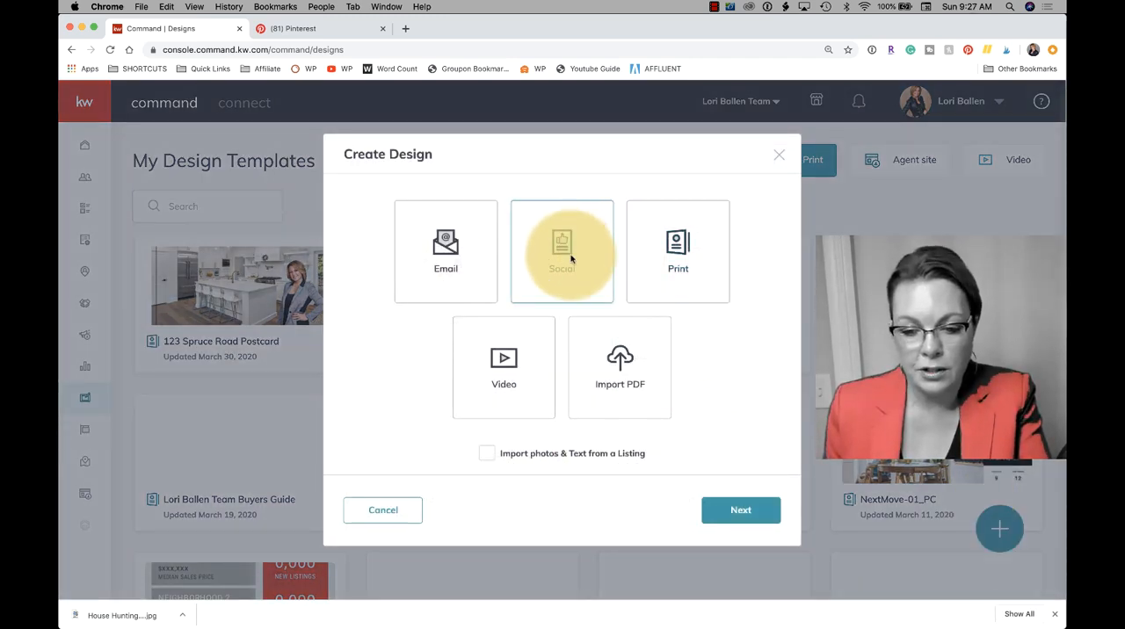
pyautogui.click(742, 513)
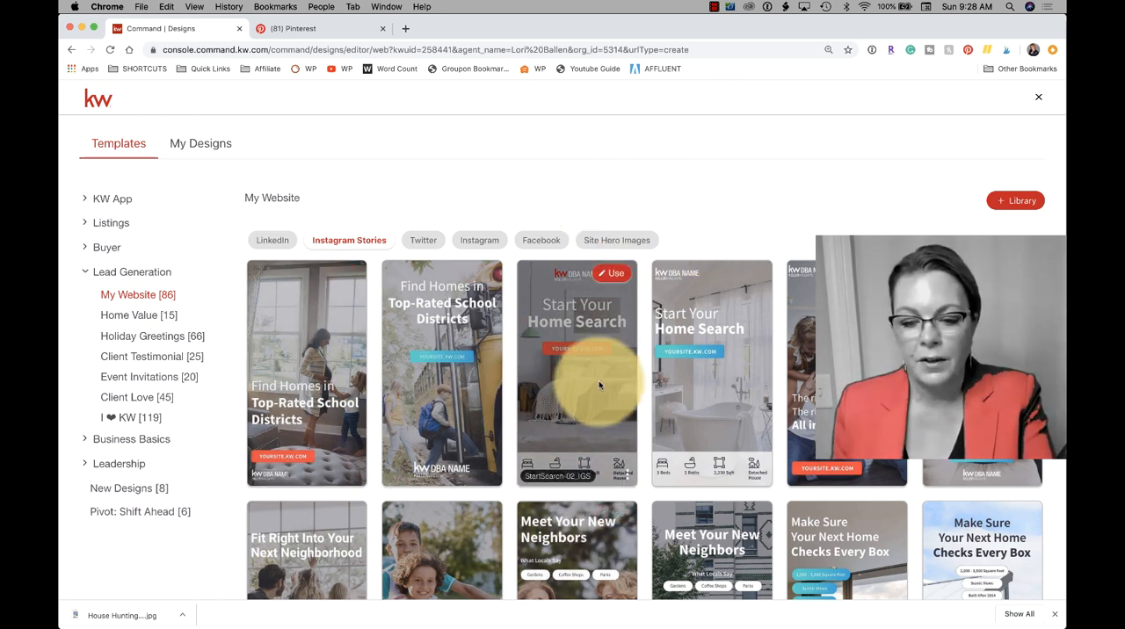
pyautogui.moveTo(586, 375)
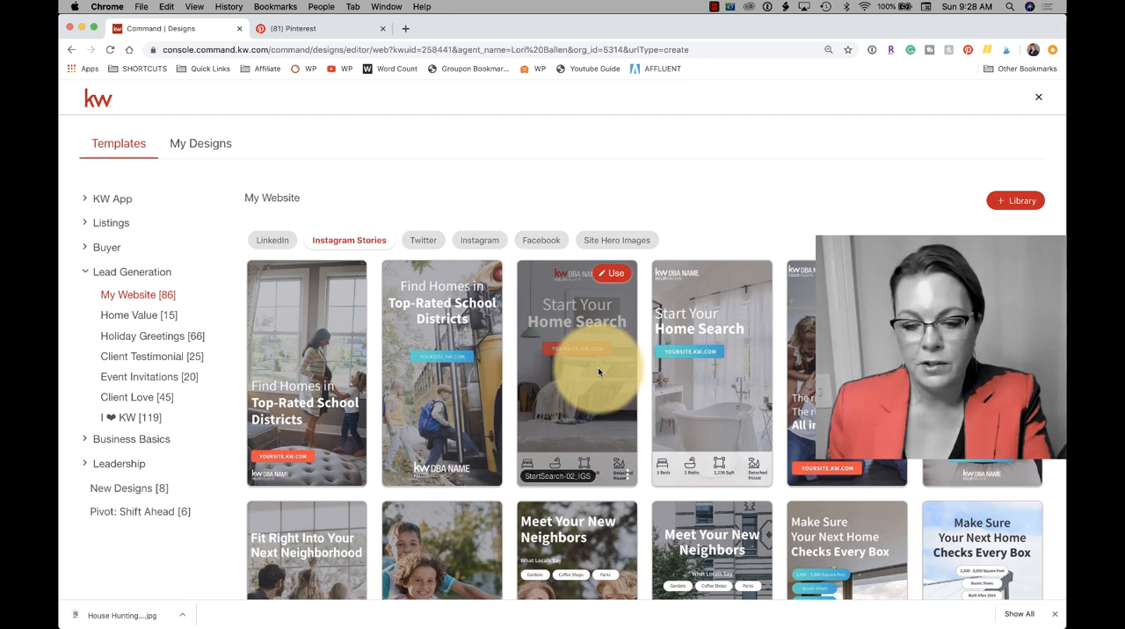
pyautogui.click(615, 275)
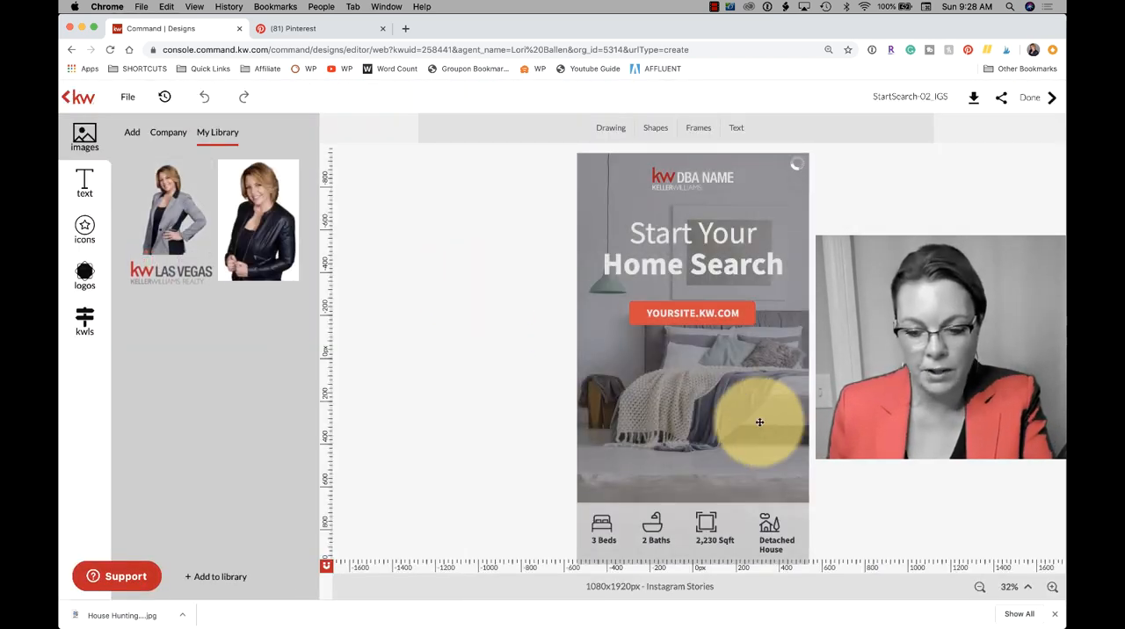
# - Try to select the KW DBA NAME placeholder logo beneath the dark overlay
pyautogui.click(696, 181)
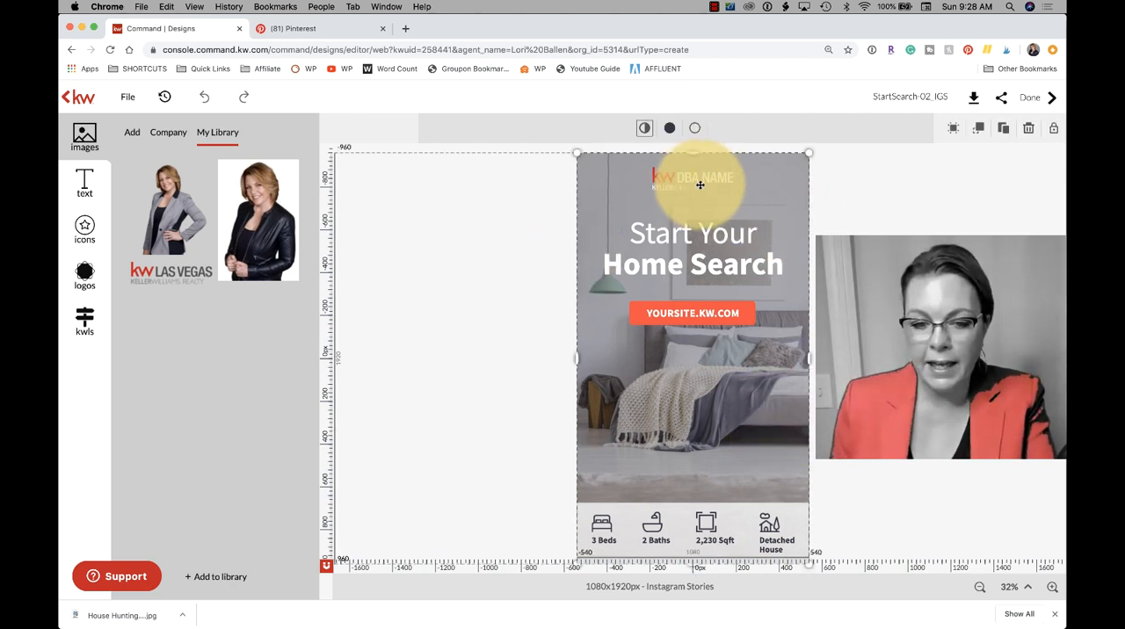
pyautogui.click(909, 220)
pyautogui.click(663, 184)
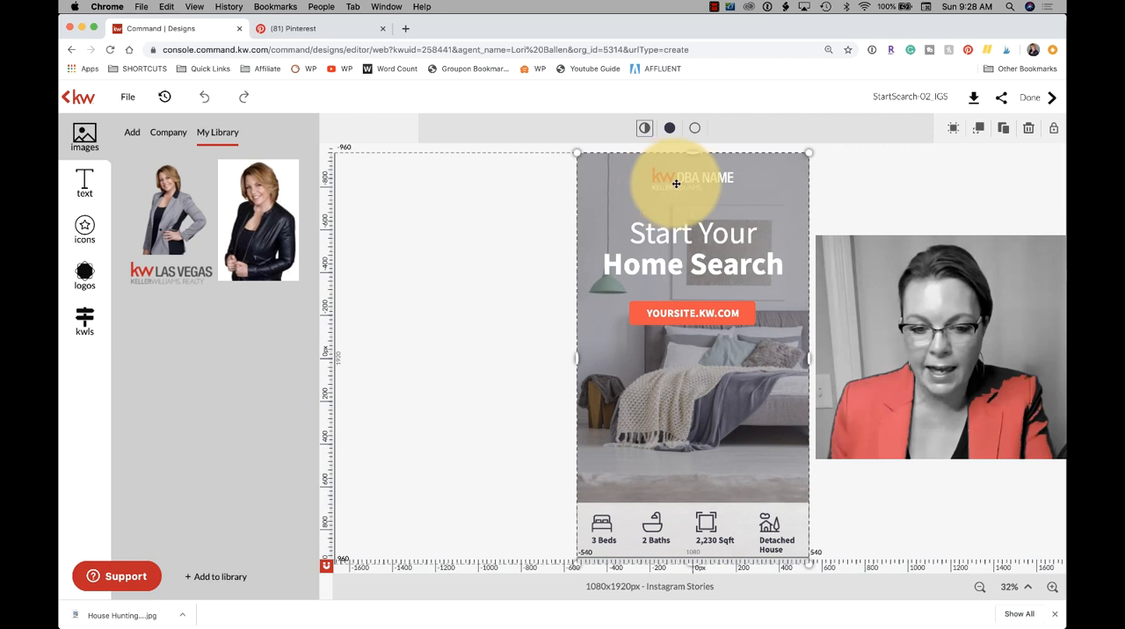
pyautogui.click(896, 201)
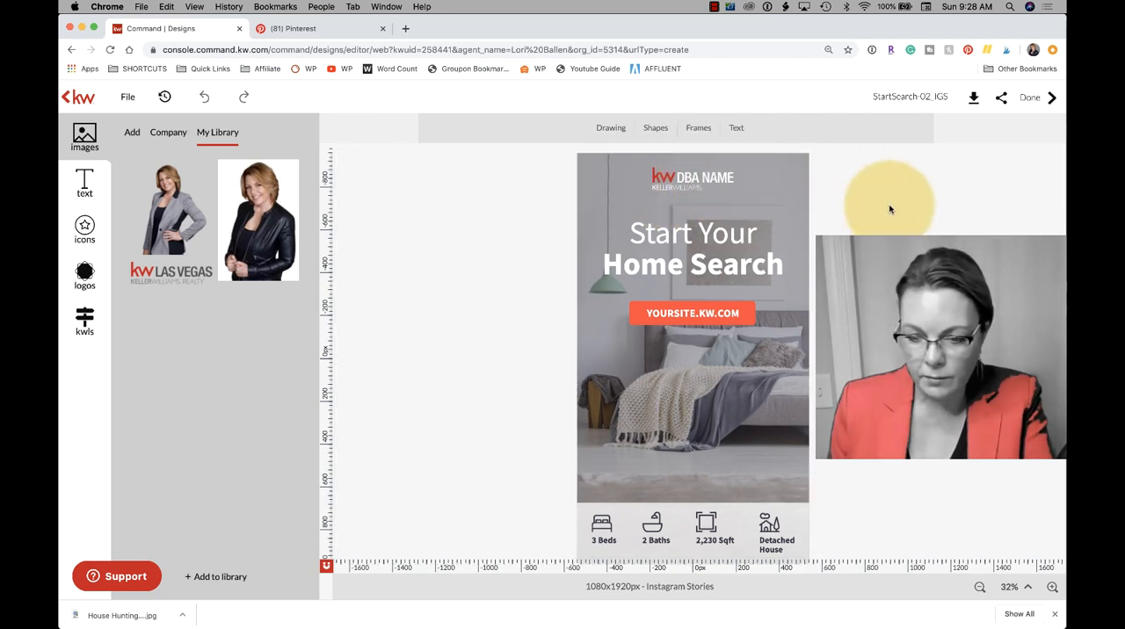
pyautogui.moveTo(677, 176)
pyautogui.mouseDown()
pyautogui.moveTo(615, 176)
pyautogui.moveTo(681, 176)
pyautogui.mouseUp()
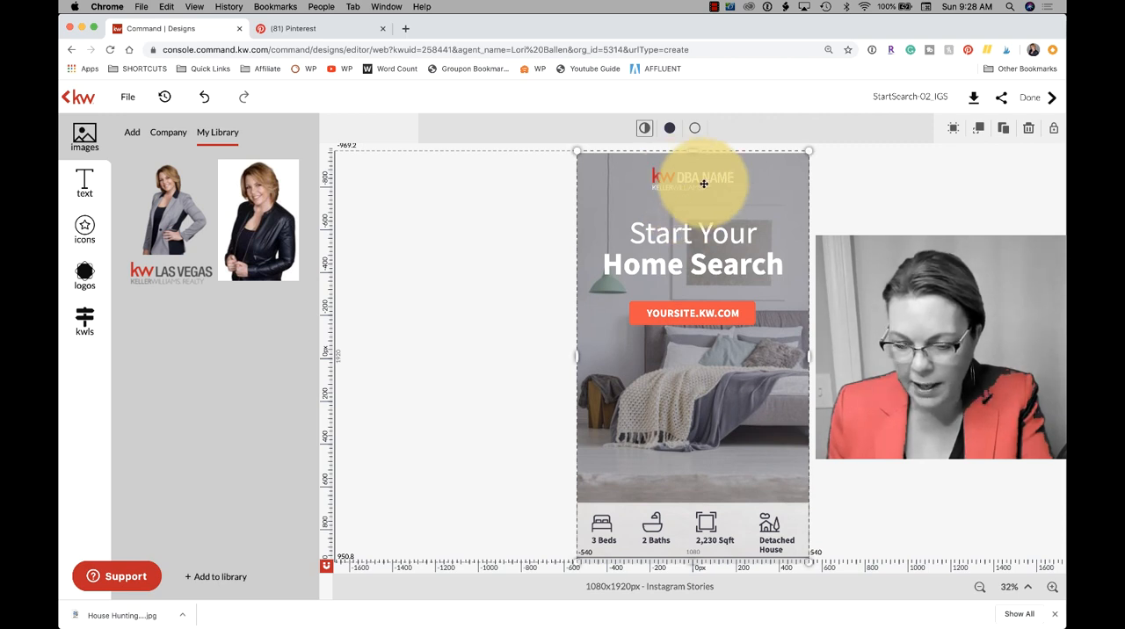
pyautogui.click(879, 244)
# - Move the dark overlay sideways off the KW DBA NAME placeholder logo and delete that logo
pyautogui.click(700, 178)
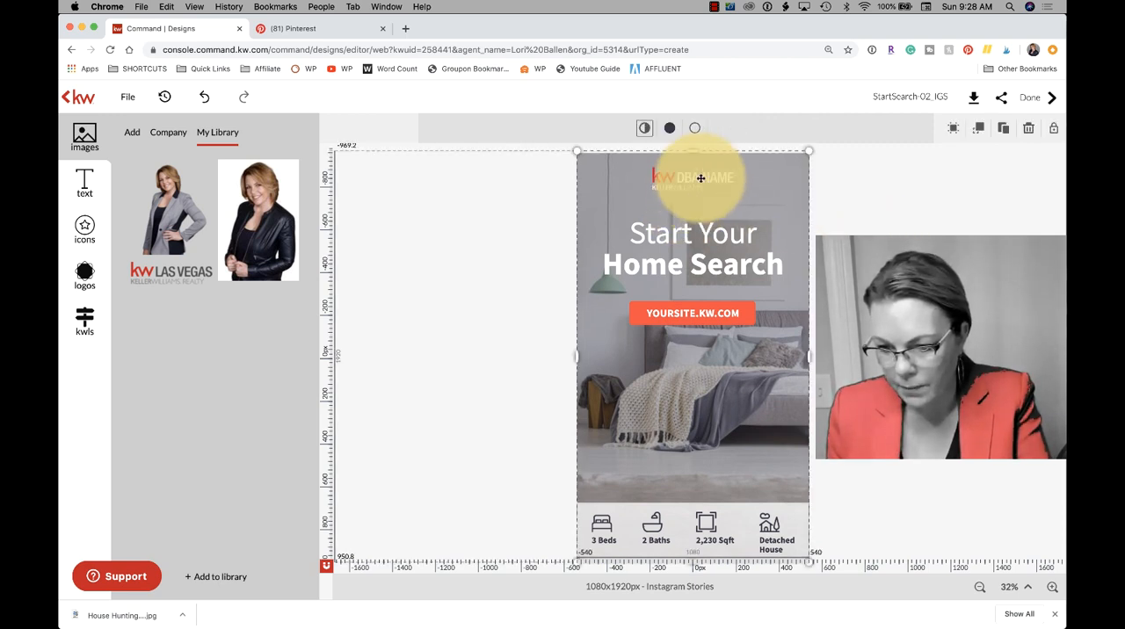
pyautogui.moveTo(700, 178); pyautogui.dragTo(602, 180)
pyautogui.click(703, 180)
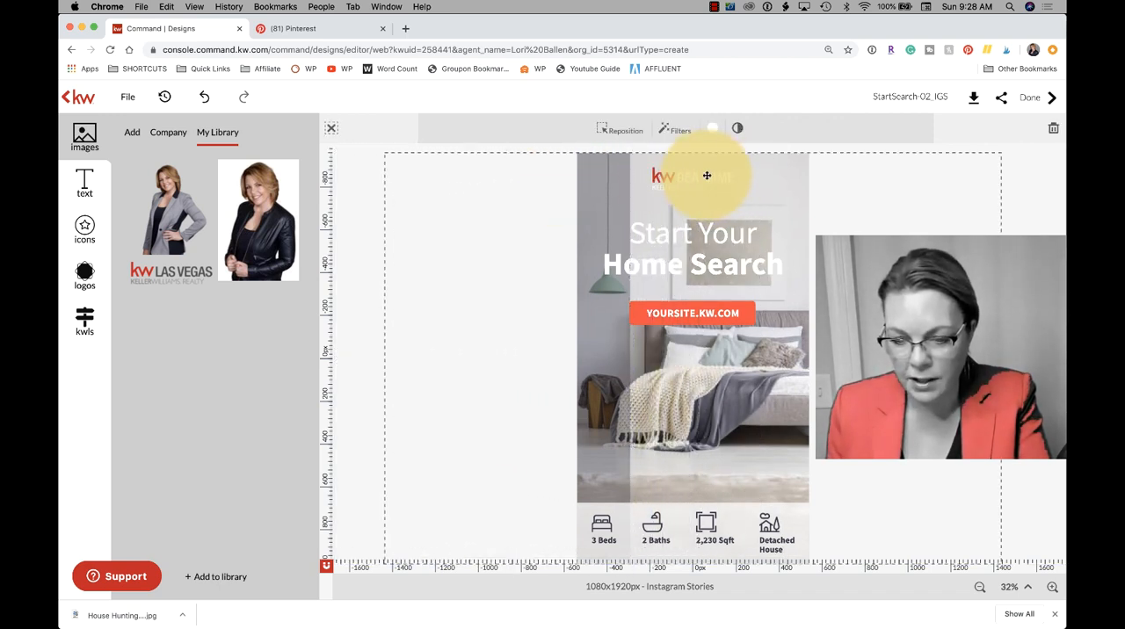
pyautogui.press('Delete')
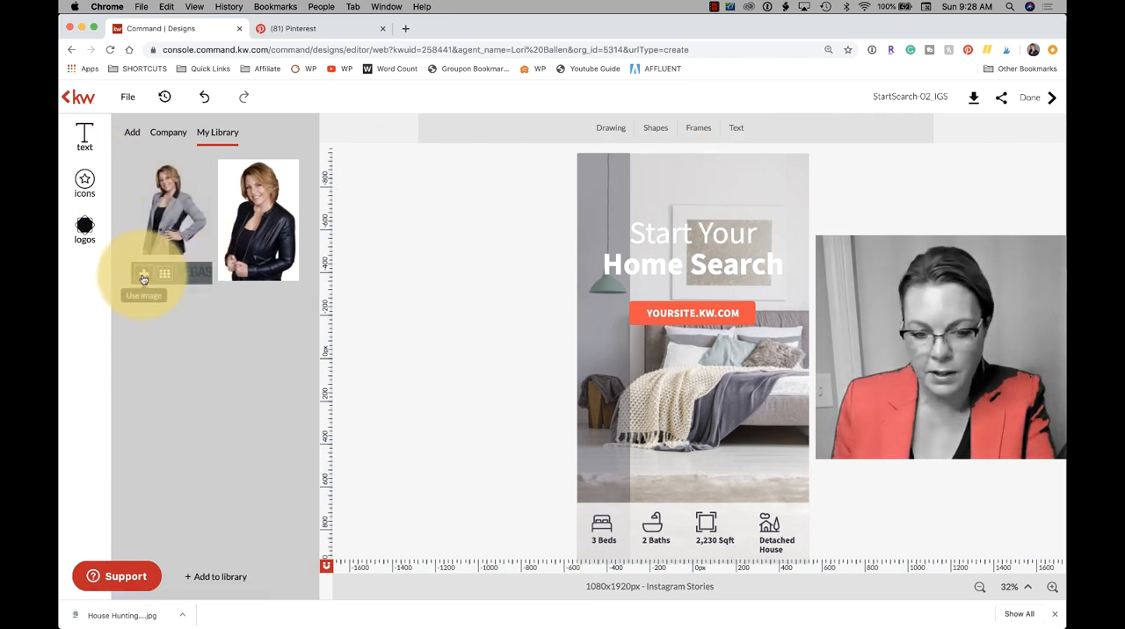
# - Add the KW Las Vegas logo from My Library and centre it above the Start Your Home Search headline
pyautogui.click(143, 275)
pyautogui.moveTo(722, 362)
pyautogui.mouseDown()
pyautogui.moveTo(715, 183)
pyautogui.moveTo(747, 188)
pyautogui.moveTo(727, 189)
pyautogui.mouseUp()
pyautogui.click(949, 224)
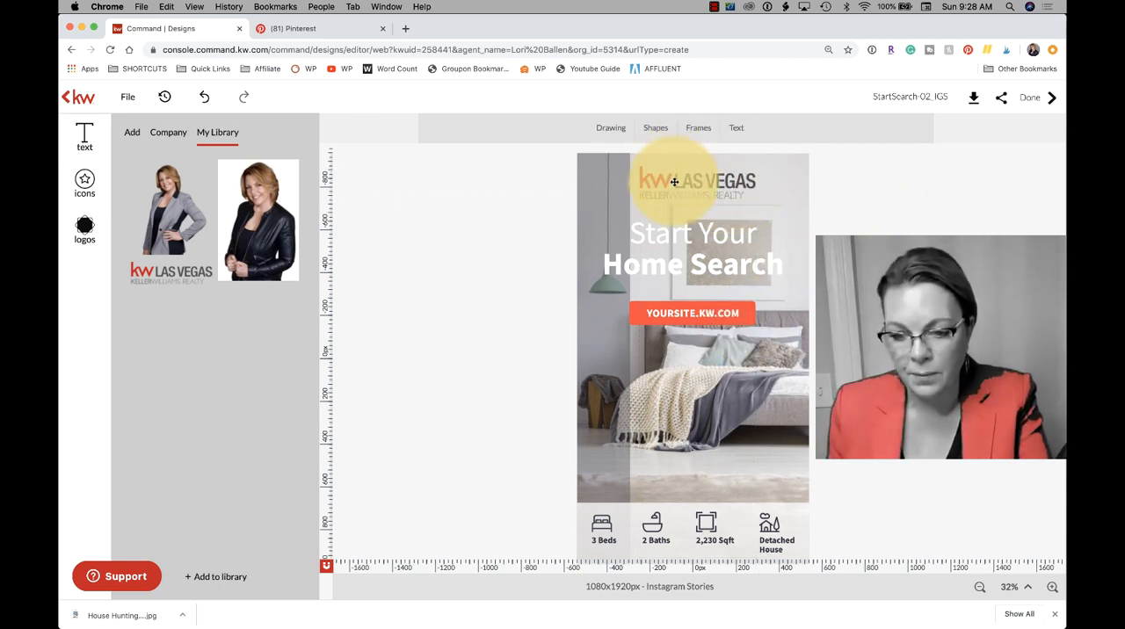
pyautogui.moveTo(674, 182)
pyautogui.mouseDown()
pyautogui.moveTo(658, 181)
pyautogui.moveTo(669, 181)
pyautogui.mouseUp()
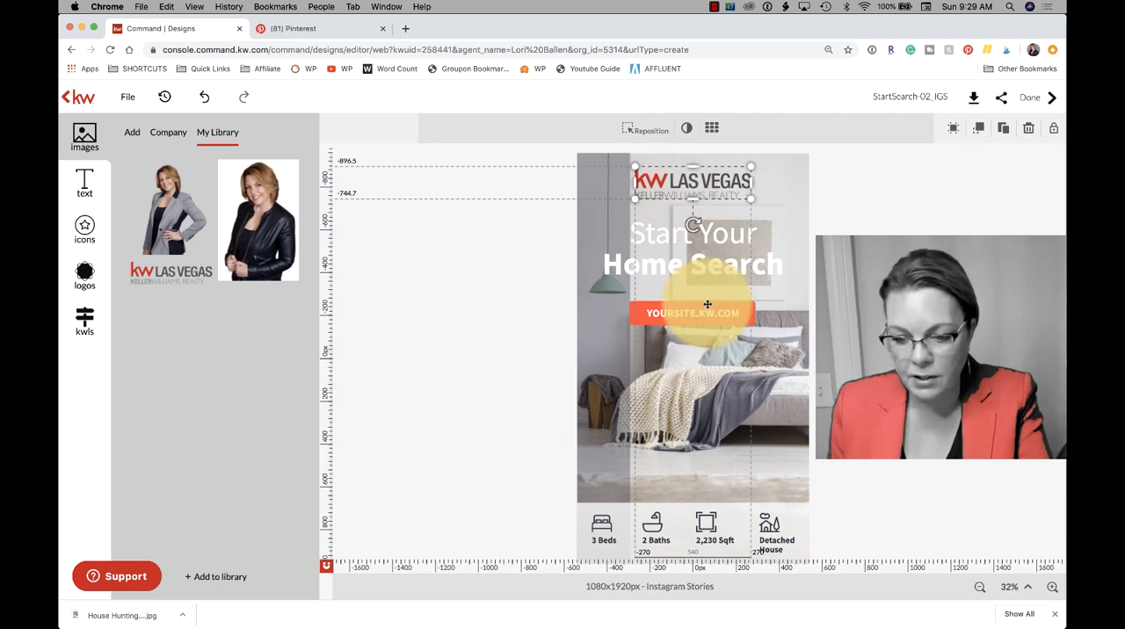
# - Replace the placeholder web address on the red banner with ballengrouphomes.com
pyautogui.click(733, 316)
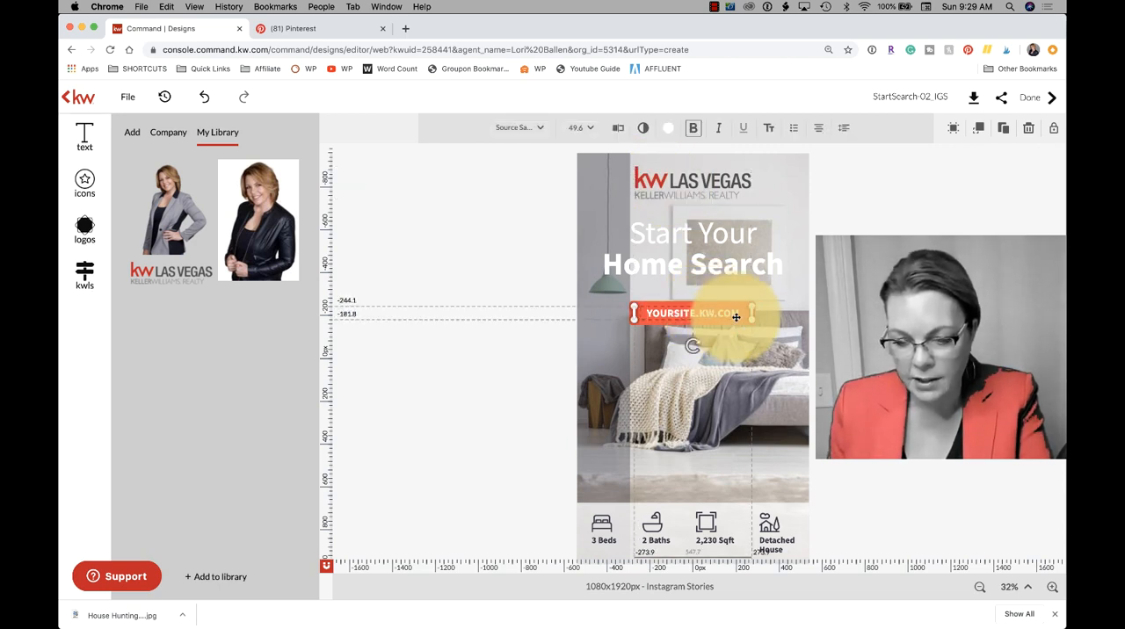
pyautogui.doubleClick(735, 314)
pyautogui.moveTo(658, 313); pyautogui.dragTo(748, 309)
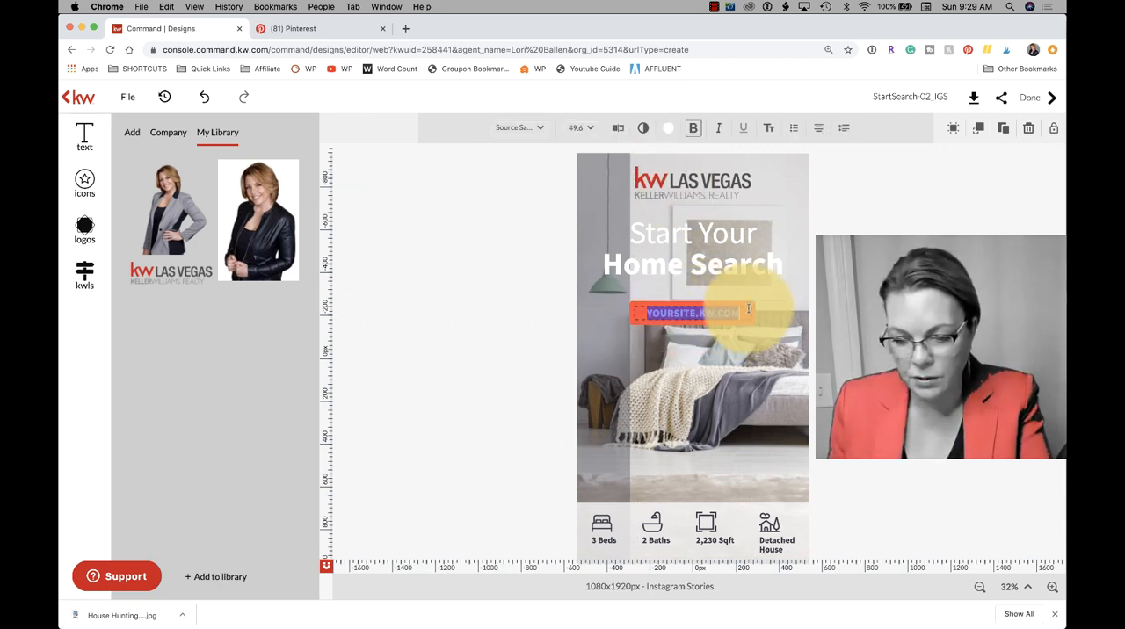
pyautogui.write('balleng')
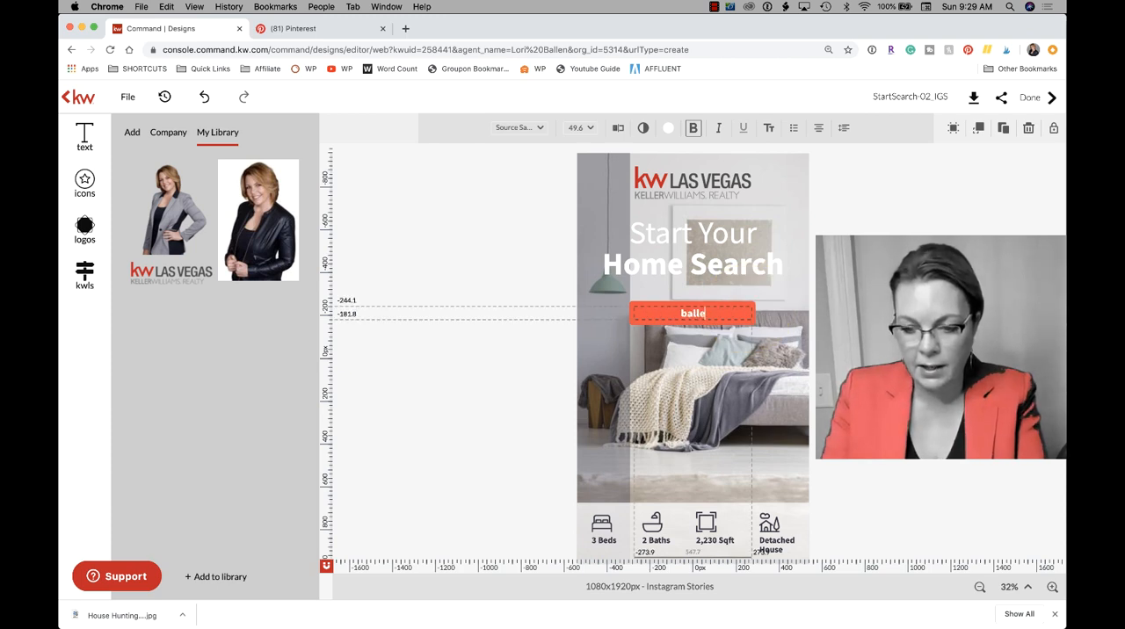
pyautogui.write('phomes.')
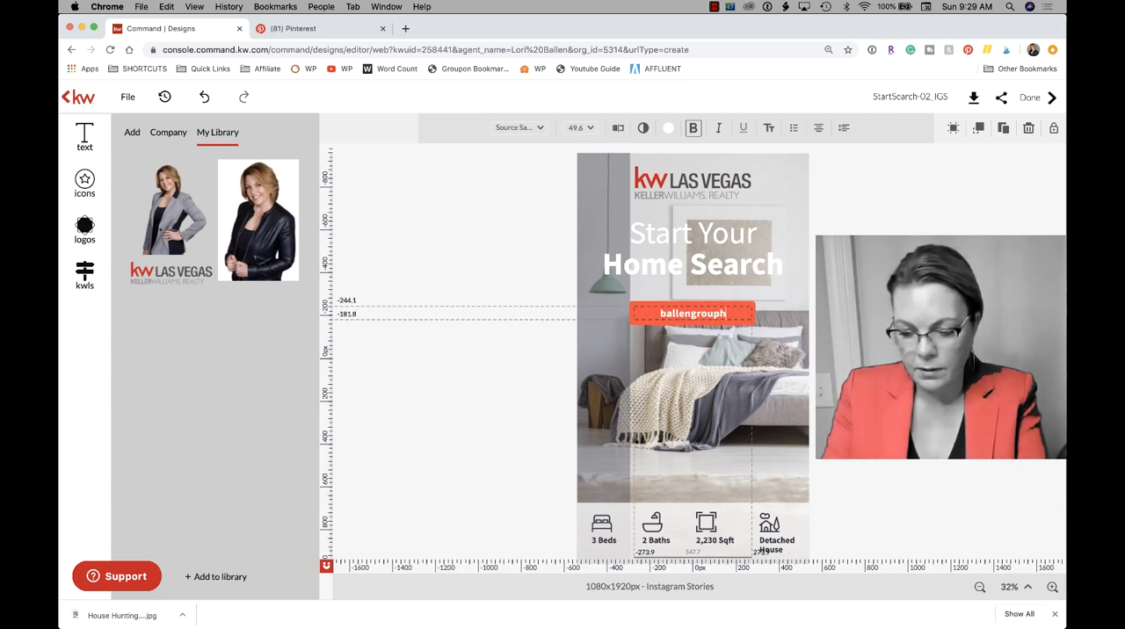
pyautogui.write('com')
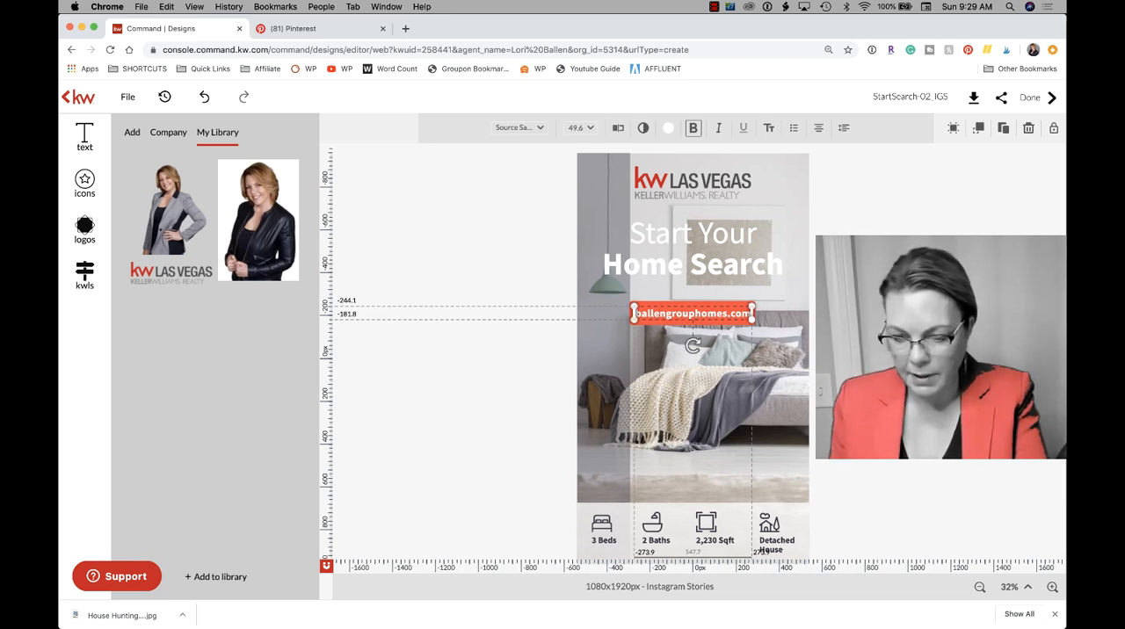
pyautogui.press('Escape')
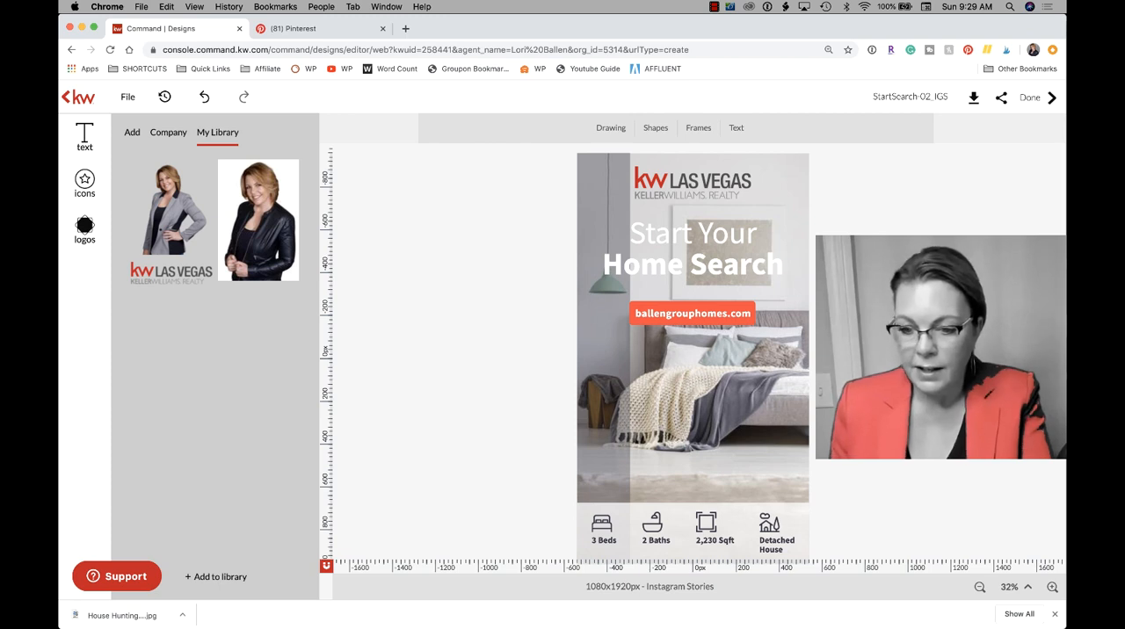
# - Add the grey-jacket portrait from My Library and place it in the bedroom photo's lower-right corner, above the house icon
pyautogui.moveTo(172, 213)
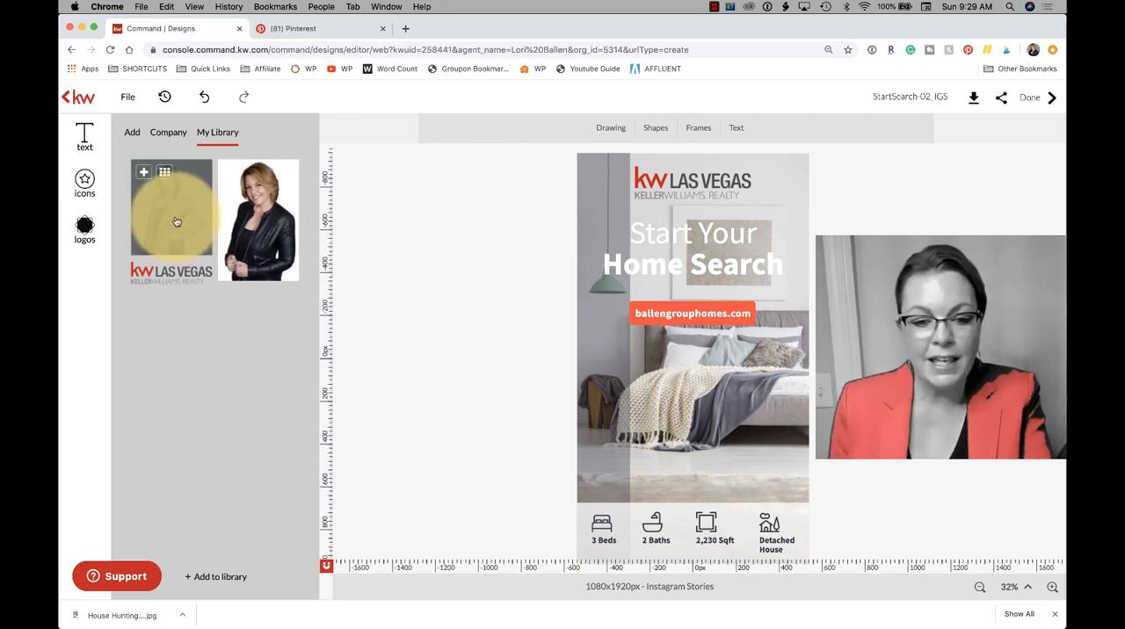
pyautogui.click(144, 173)
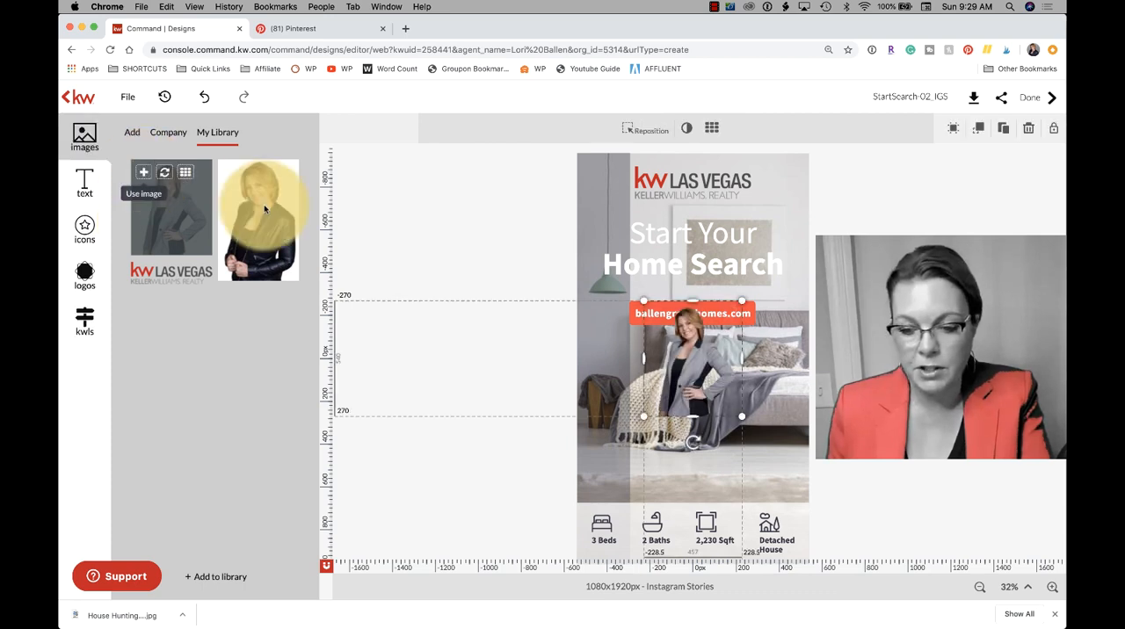
pyautogui.moveTo(718, 395)
pyautogui.mouseDown()
pyautogui.moveTo(683, 389)
pyautogui.moveTo(795, 420)
pyautogui.moveTo(794, 463)
pyautogui.mouseUp()
pyautogui.click(924, 467)
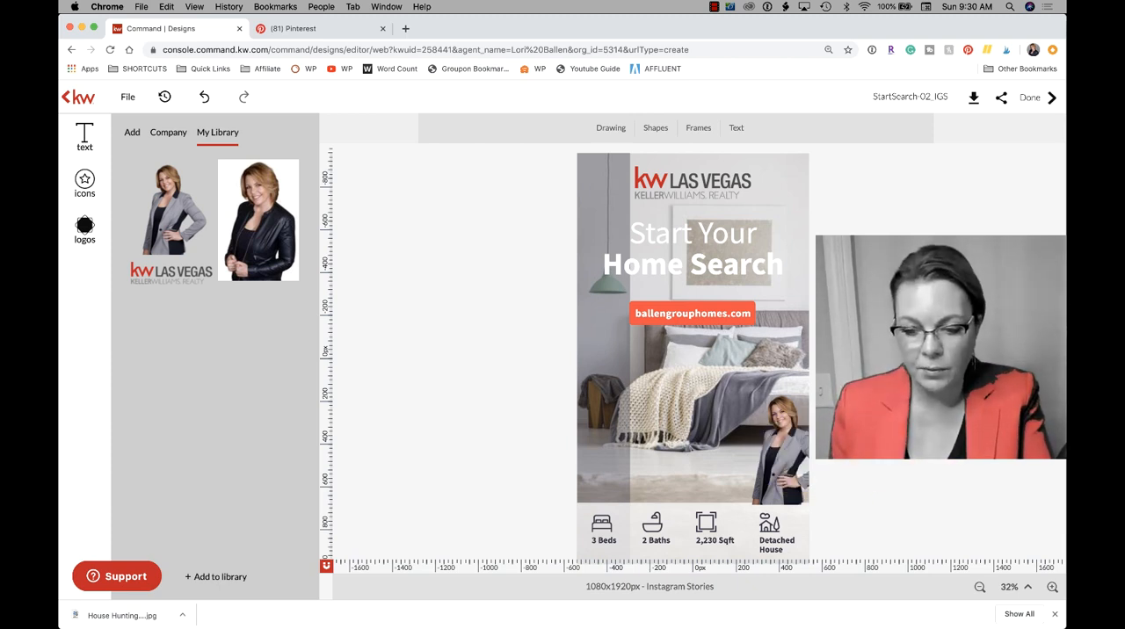
# - Replace the Detached House caption under the house icon with Casita
pyautogui.click(605, 384)
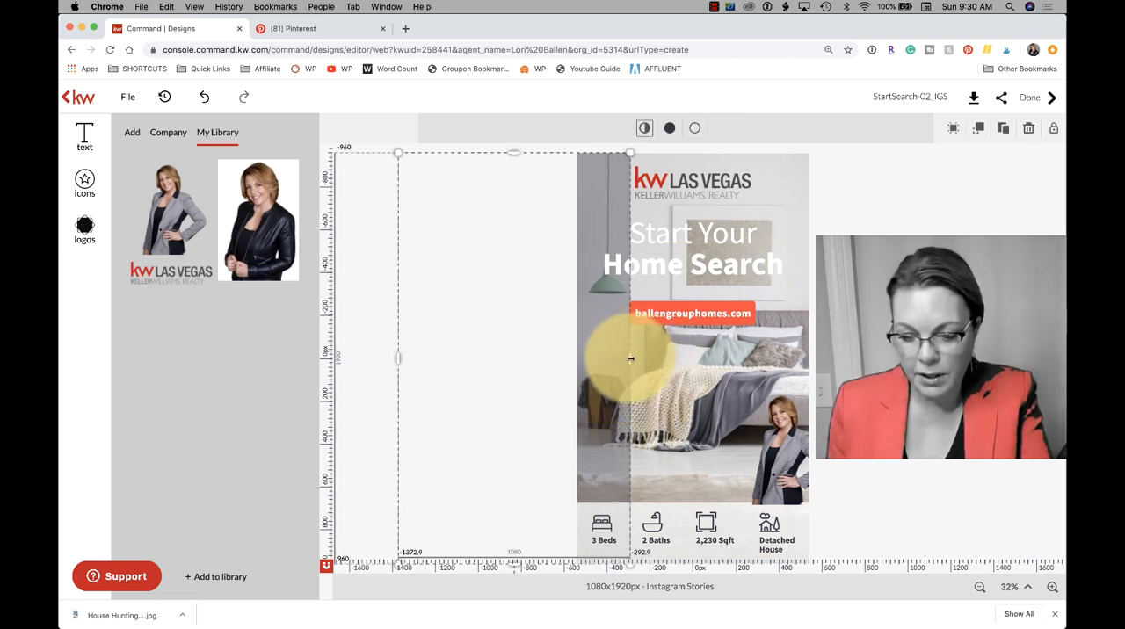
pyautogui.click(772, 543)
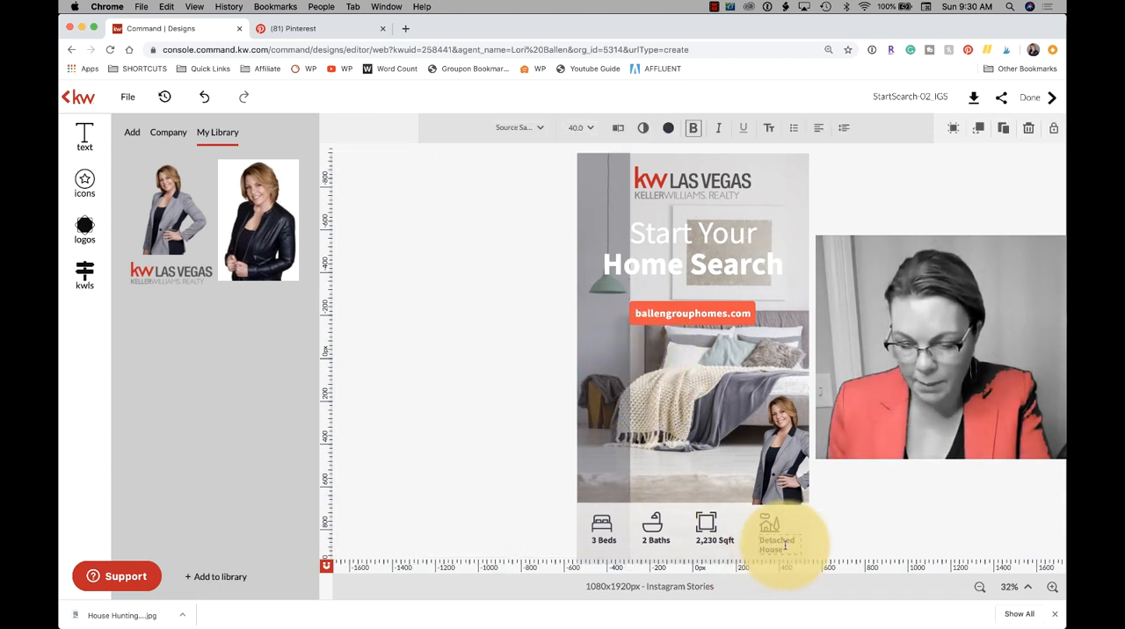
pyautogui.moveTo(786, 546); pyautogui.dragTo(760, 538)
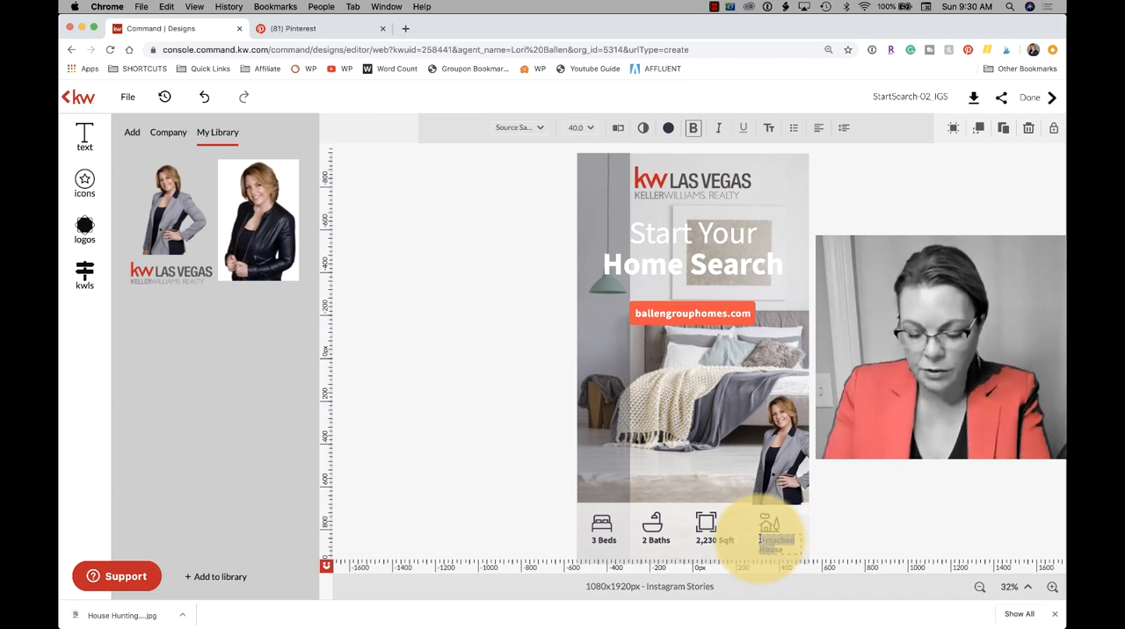
pyautogui.write('Casita')
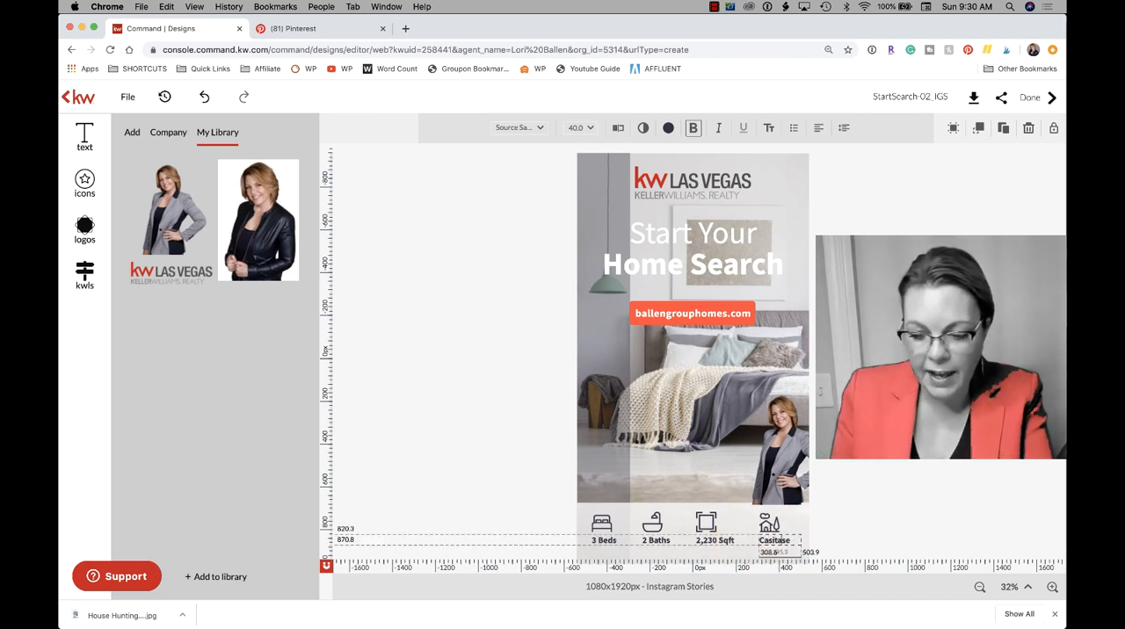
pyautogui.press('Delete')
pyautogui.press('Delete')
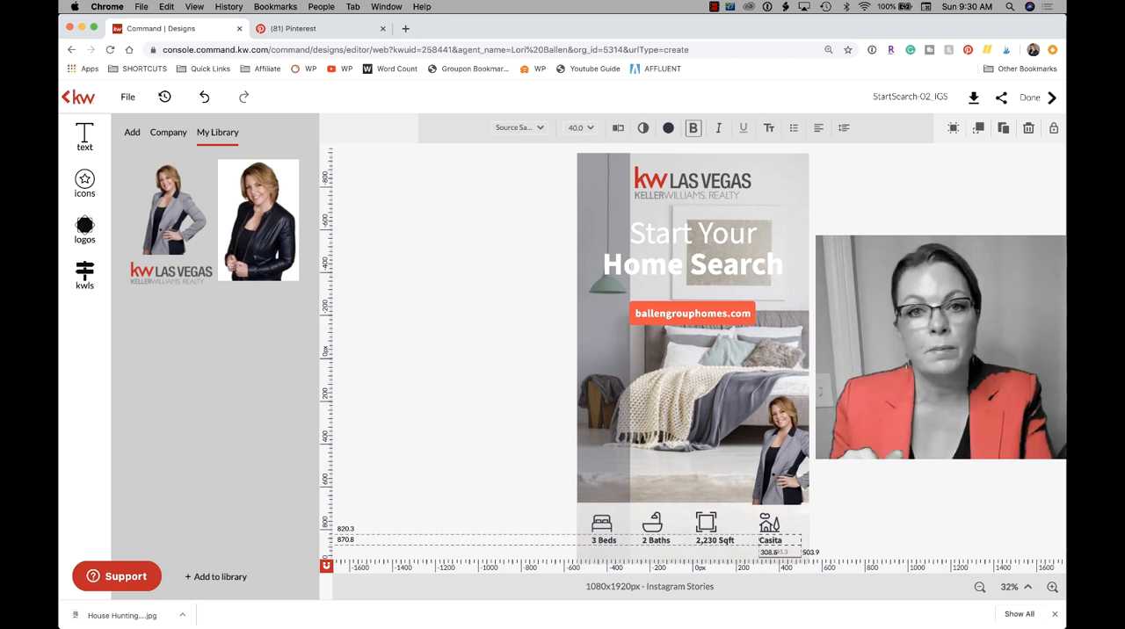
pyautogui.click(767, 521)
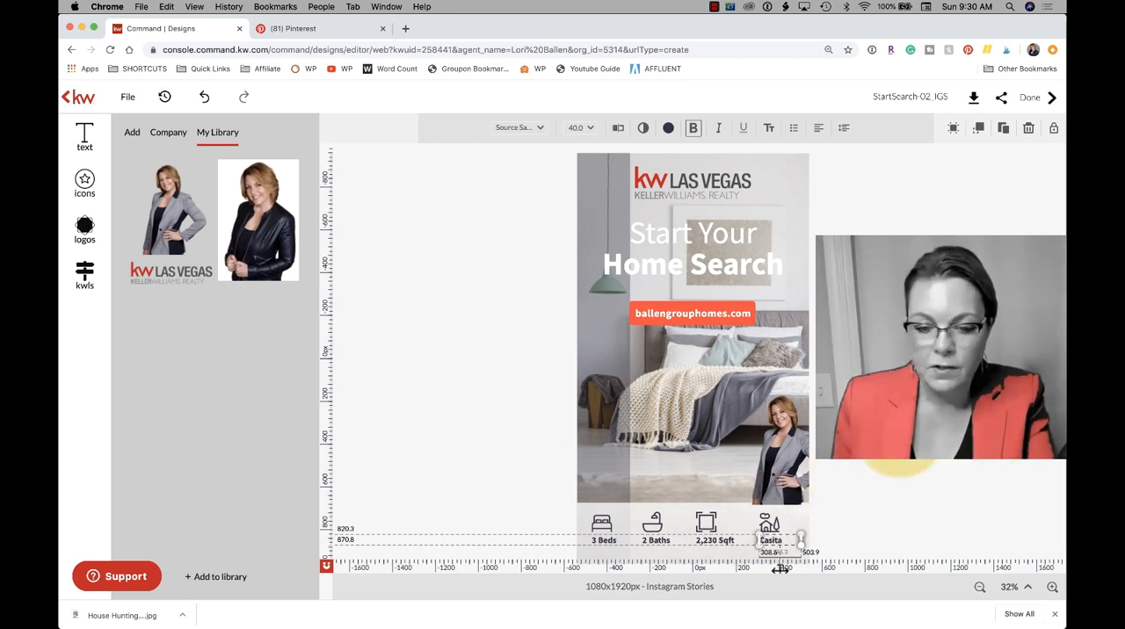
# - Move the dark overlay back so that it covers the whole story canvas, from -540 to 540 px horizontally
pyautogui.click(610, 399)
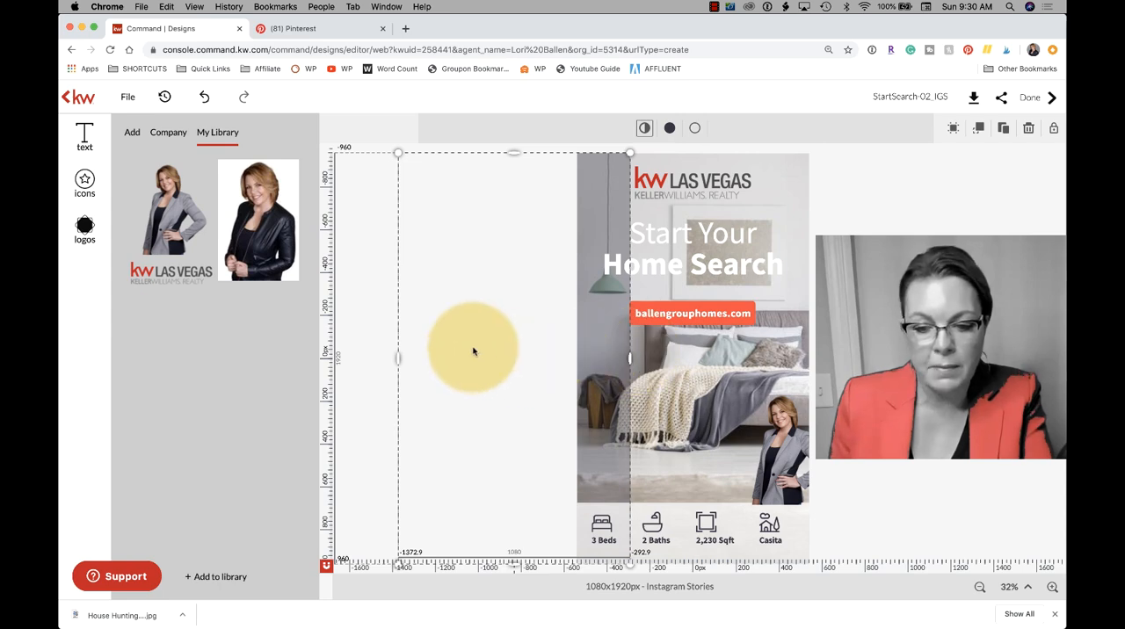
pyautogui.click(504, 299)
pyautogui.click(555, 299)
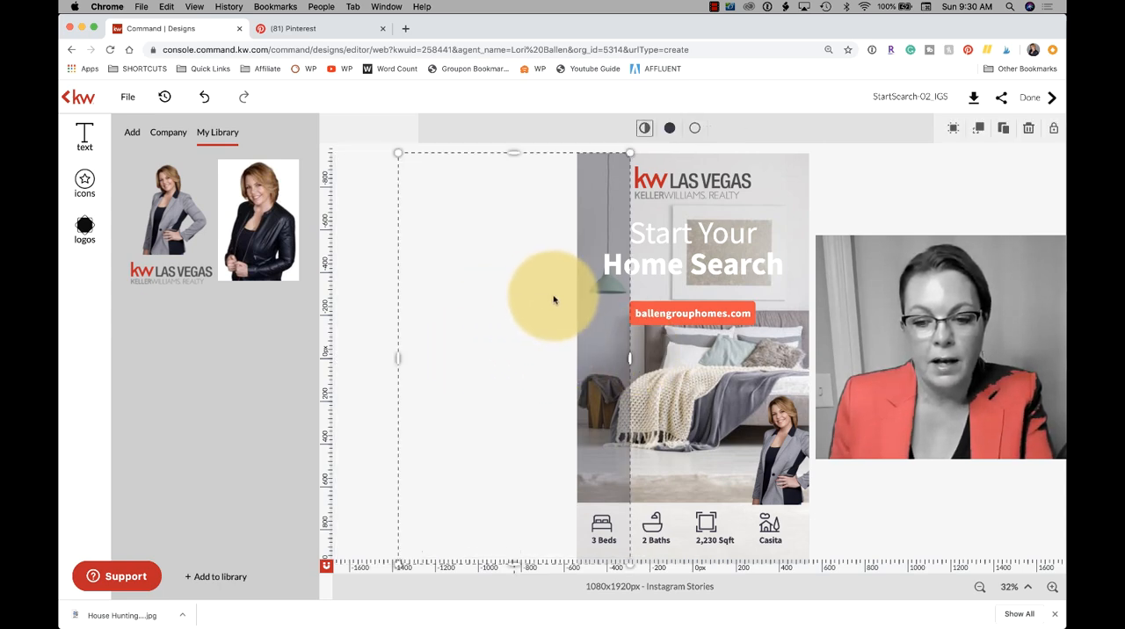
pyautogui.moveTo(609, 323); pyautogui.dragTo(790, 324)
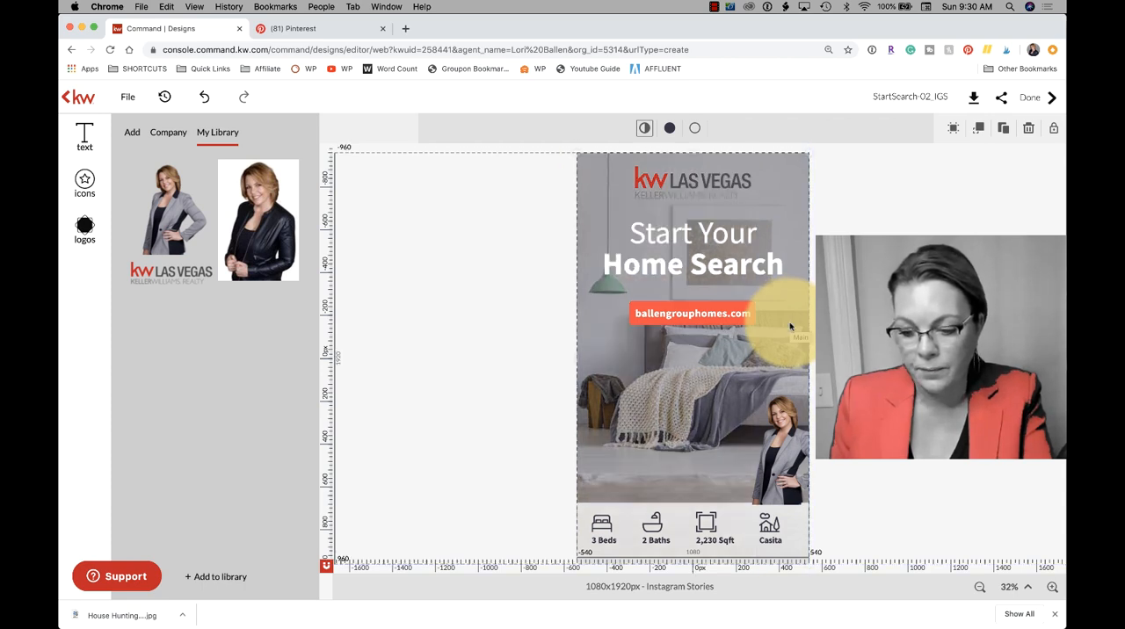
# - Nudge the grey-jacket portrait against the story's right edge, spanning about 233 to 690 px horizontally and 139 to 679 px vertically
pyautogui.click(883, 330)
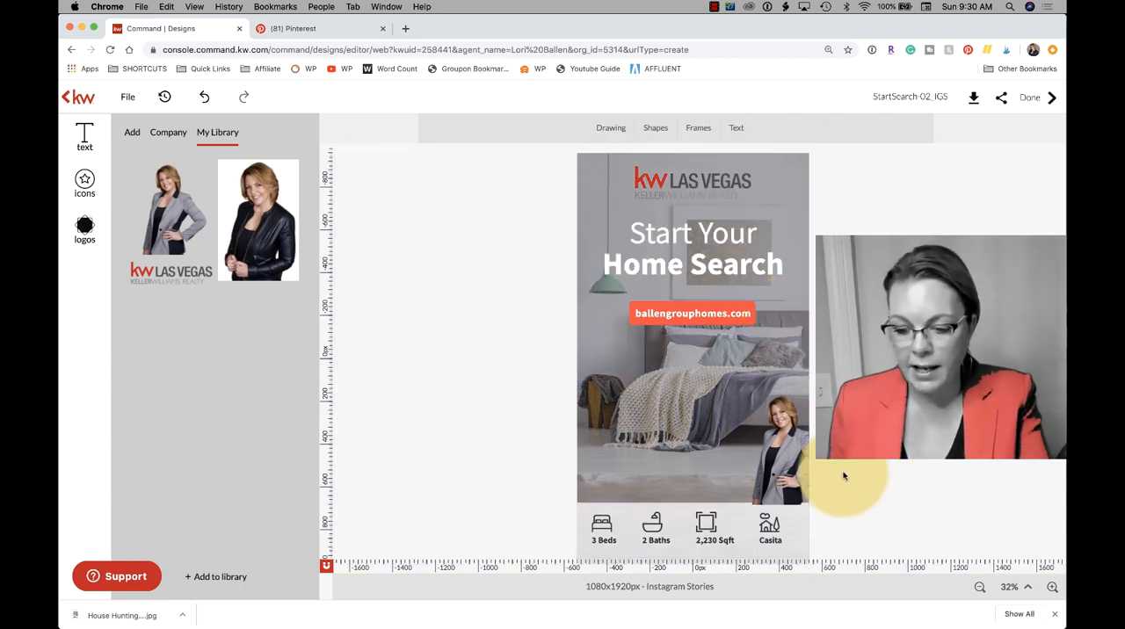
pyautogui.click(780, 467)
pyautogui.moveTo(780, 468); pyautogui.dragTo(780, 464)
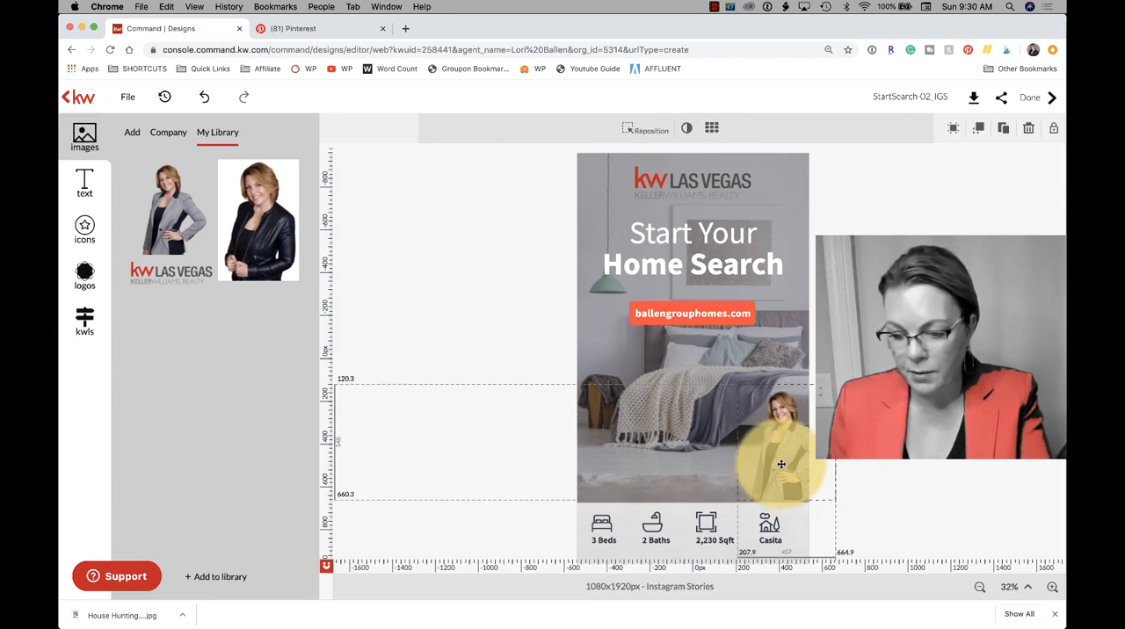
pyautogui.click(909, 484)
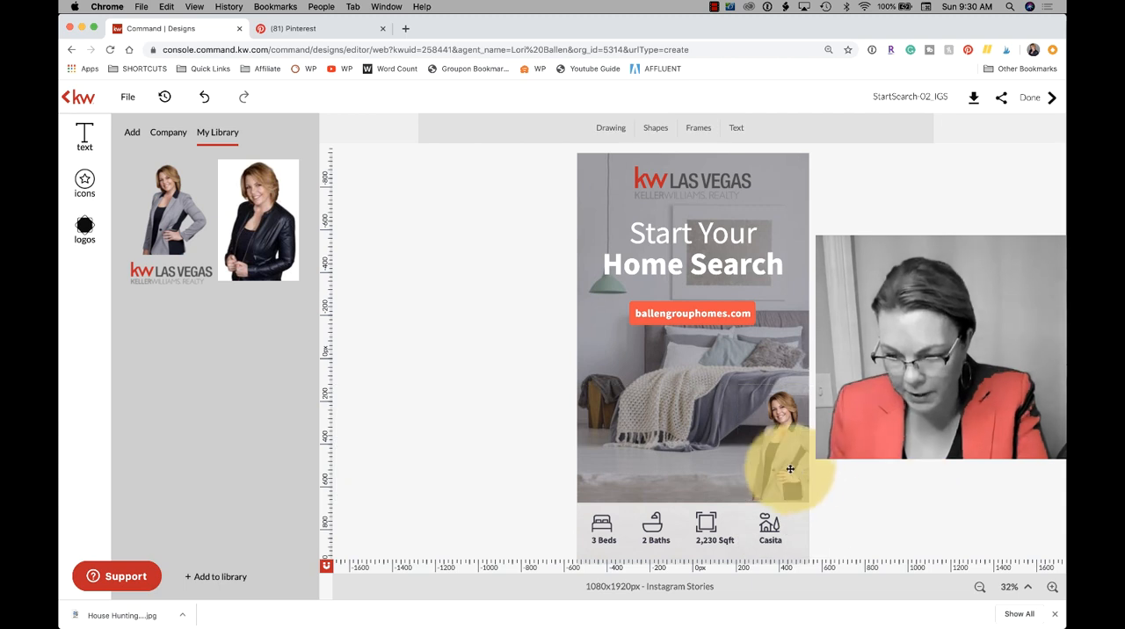
pyautogui.moveTo(785, 466); pyautogui.dragTo(785, 470)
pyautogui.click(916, 484)
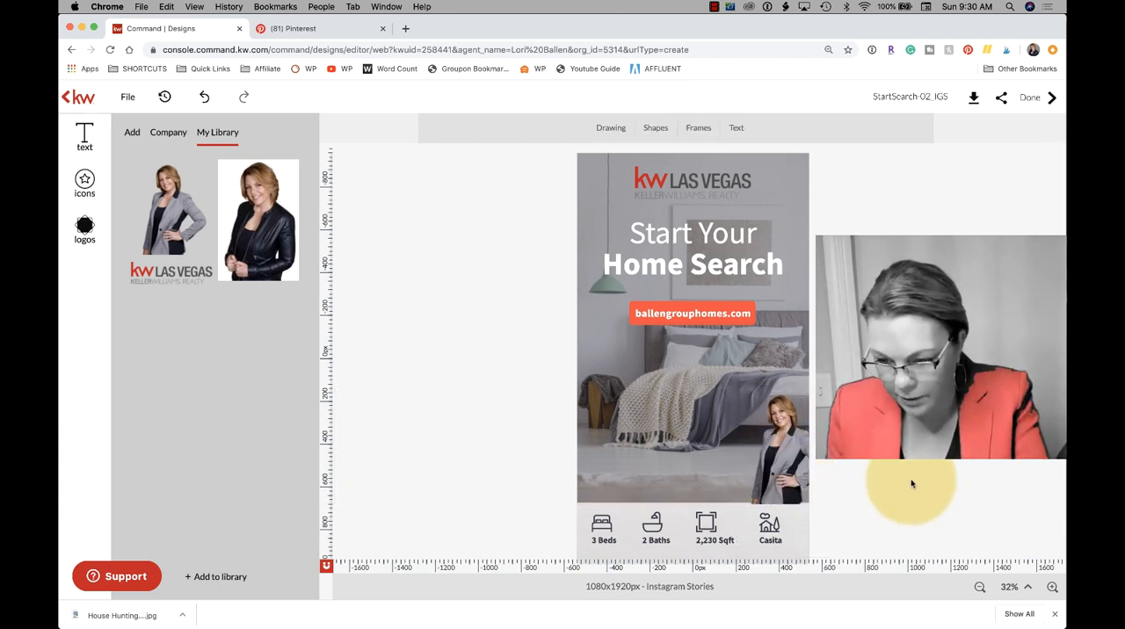
pyautogui.click(757, 465)
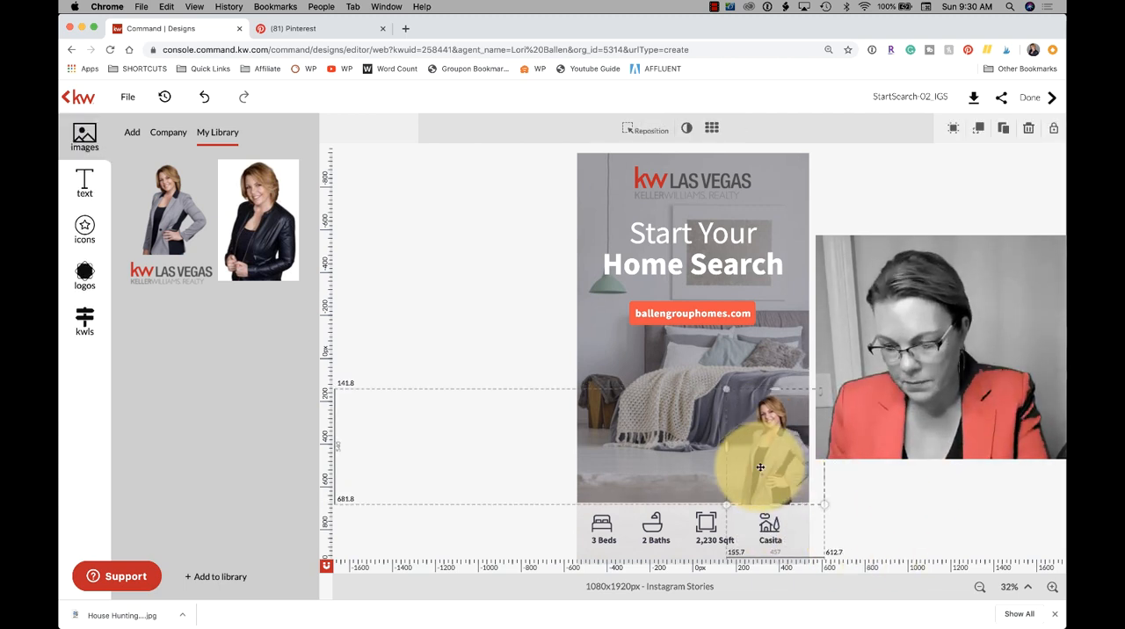
pyautogui.moveTo(756, 468); pyautogui.dragTo(784, 466)
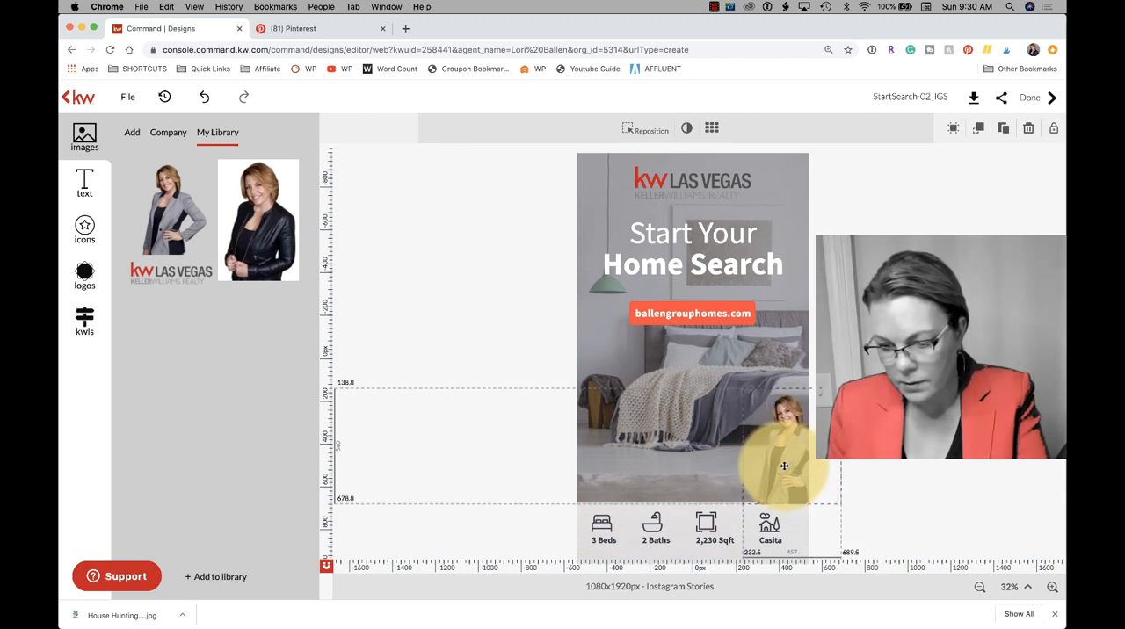
pyautogui.click(917, 472)
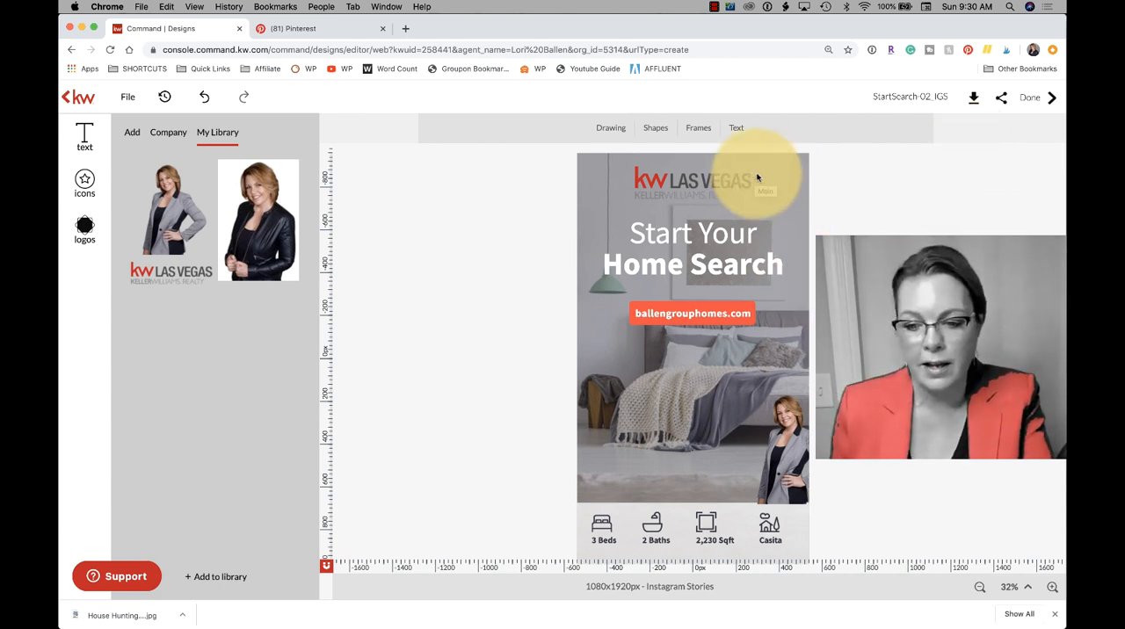
# - Download the design as a JPEG to the Desktop, named Las Vegas Real Estate Website Home search Pin
pyautogui.click(971, 101)
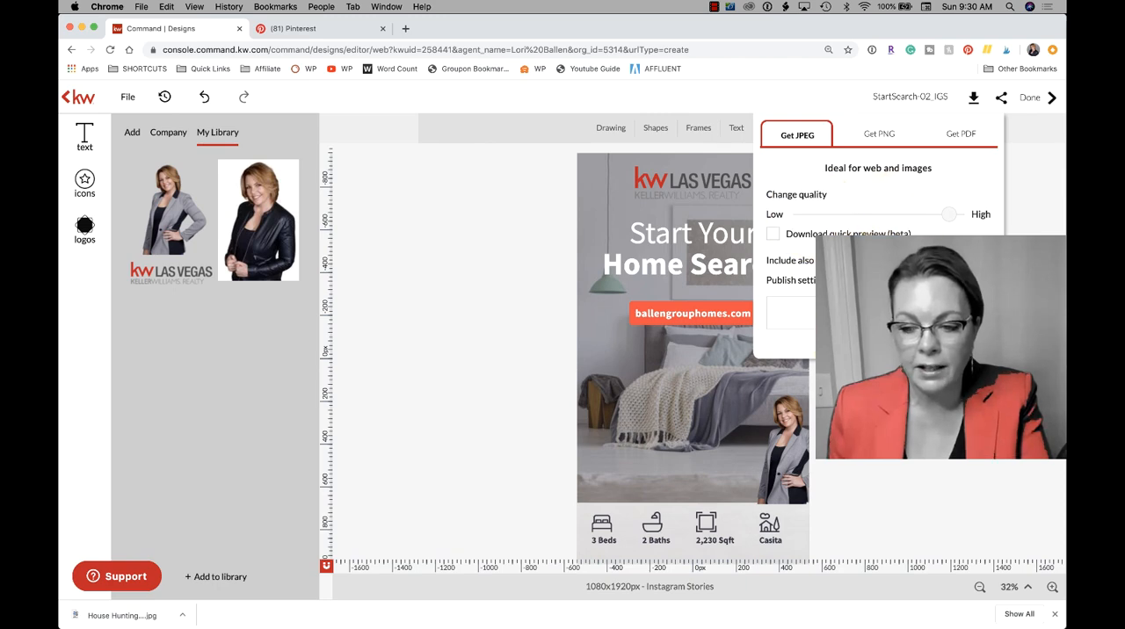
pyautogui.click(877, 342)
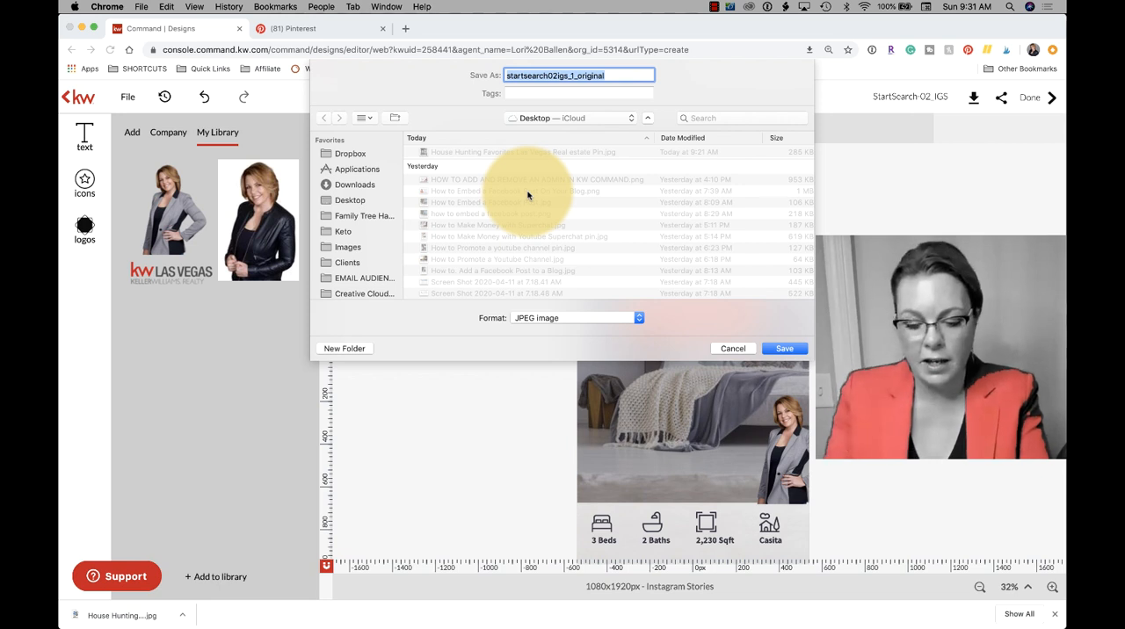
pyautogui.write('Las Vegas')
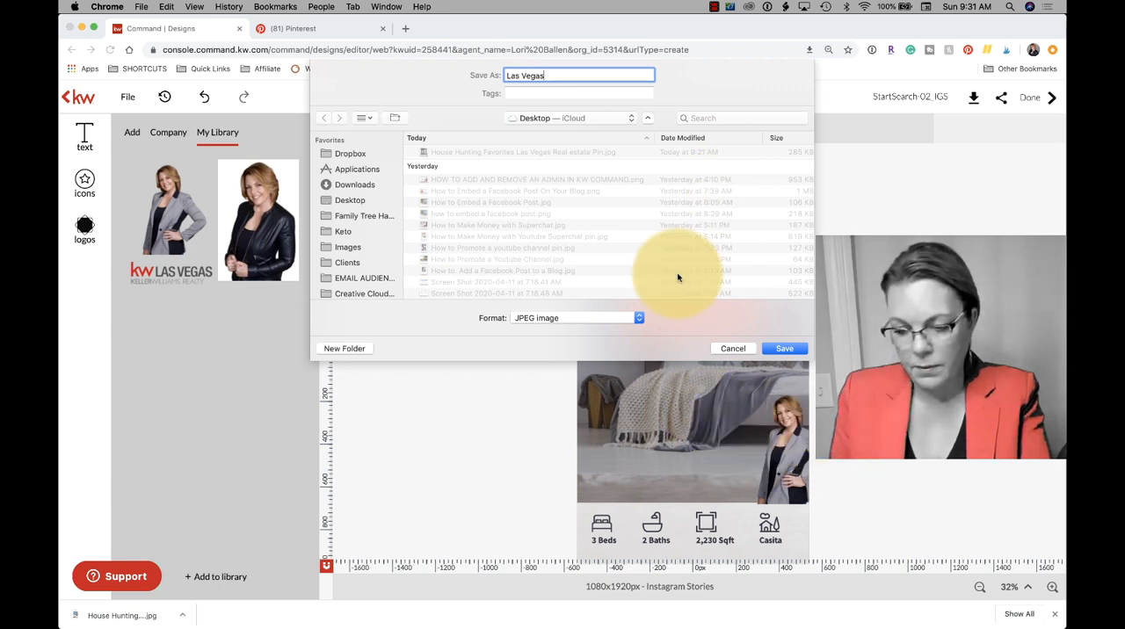
pyautogui.write('Rea')
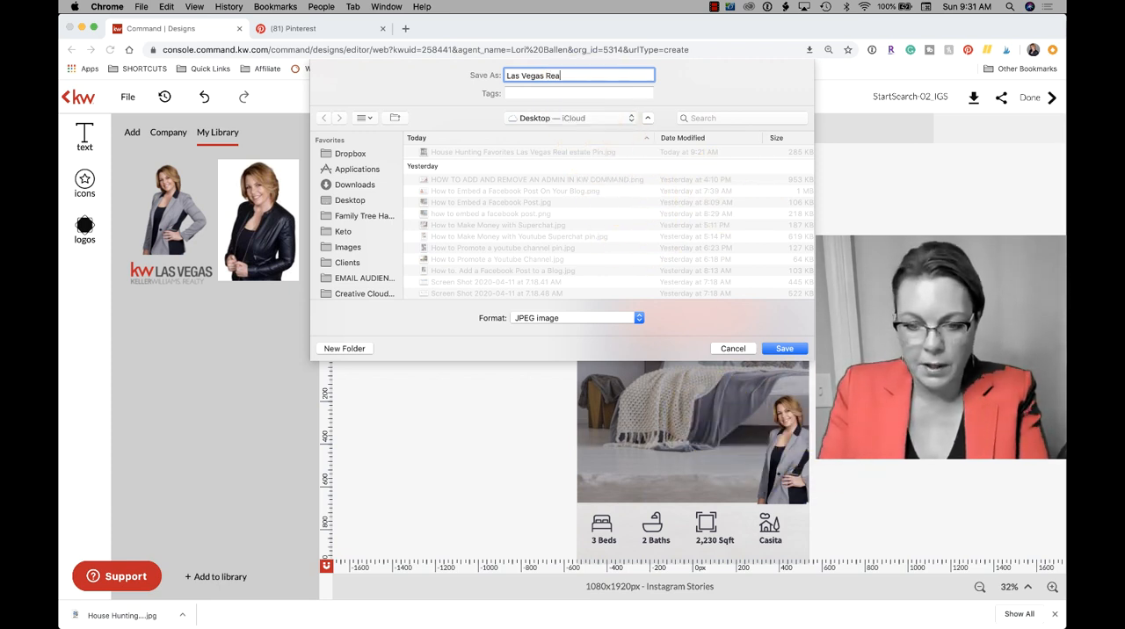
pyautogui.write('l Estate Web')
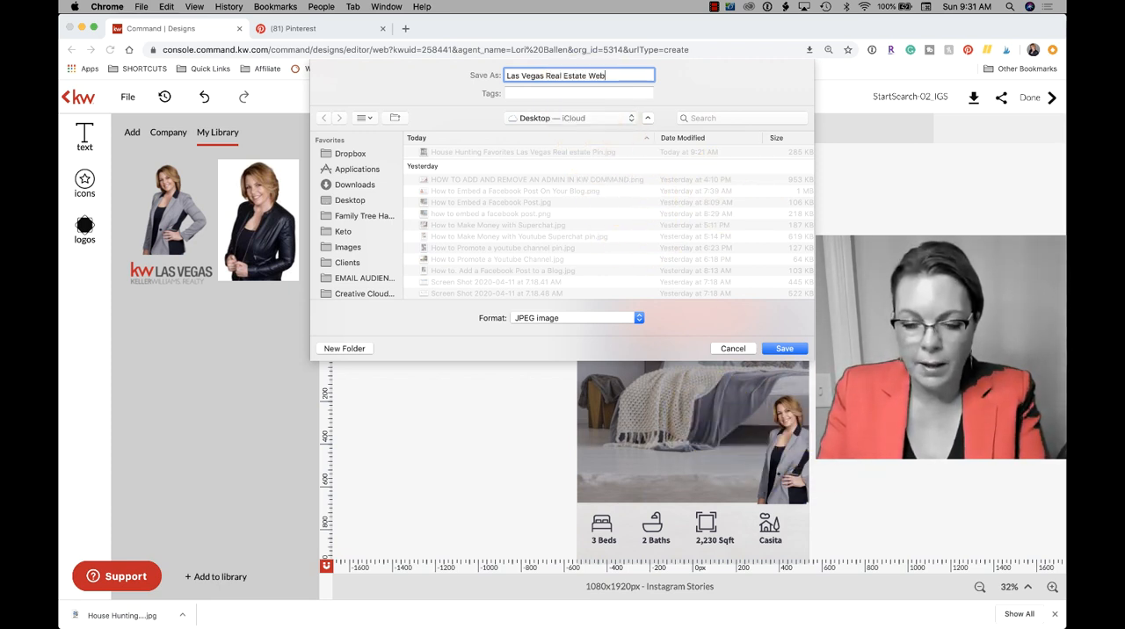
pyautogui.write('site Homee')
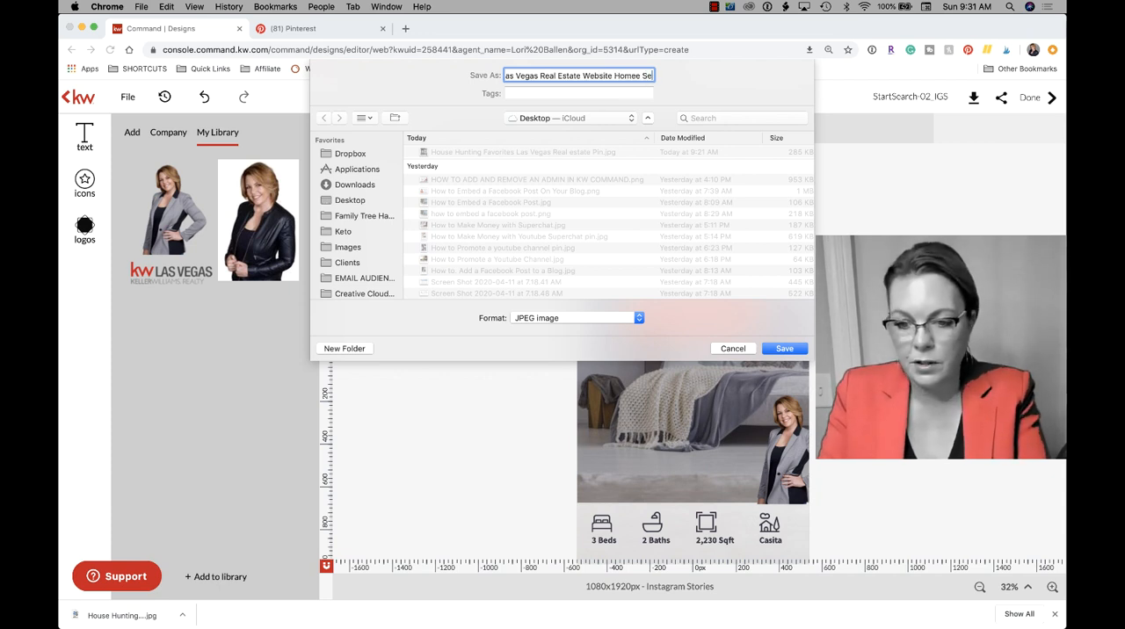
pyautogui.press('BackSpace')
pyautogui.write('sear')
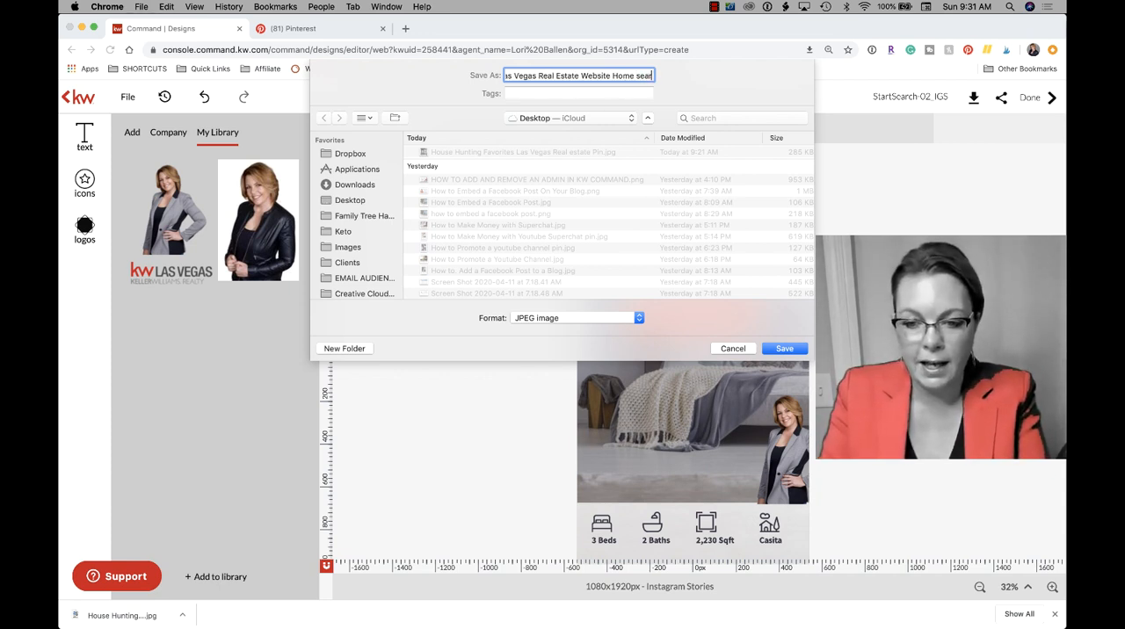
pyautogui.write('ch Pin')
pyautogui.press('Return')
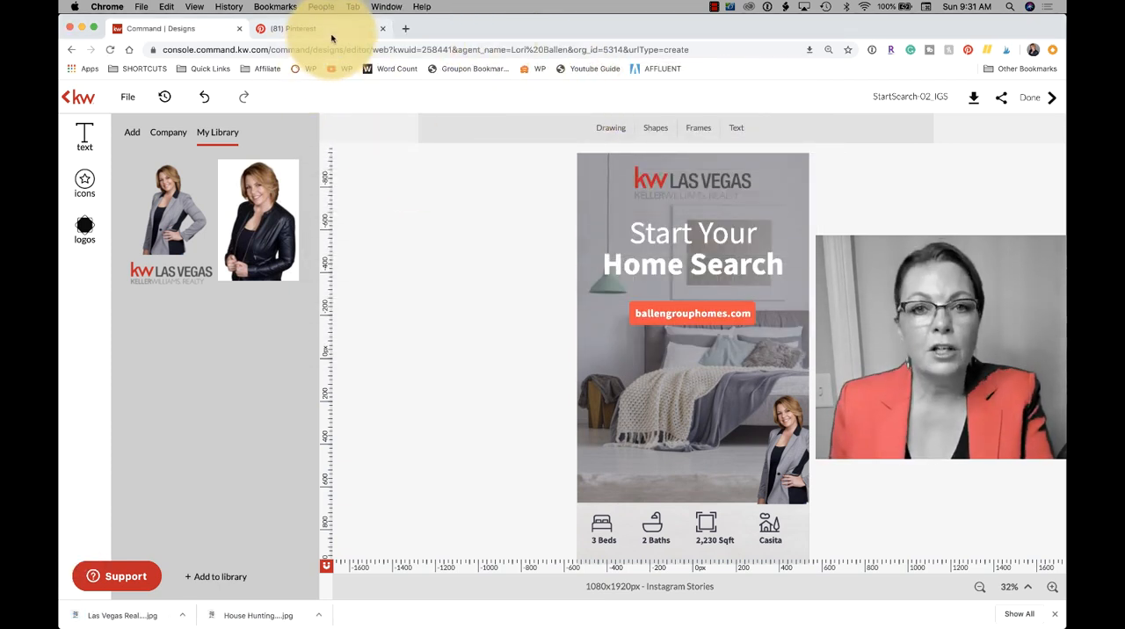
# - Switch to Pinterest and start a new pin with the Las Vegas Real Estate Website Home search Pin image from the Desktop
pyautogui.click(294, 29)
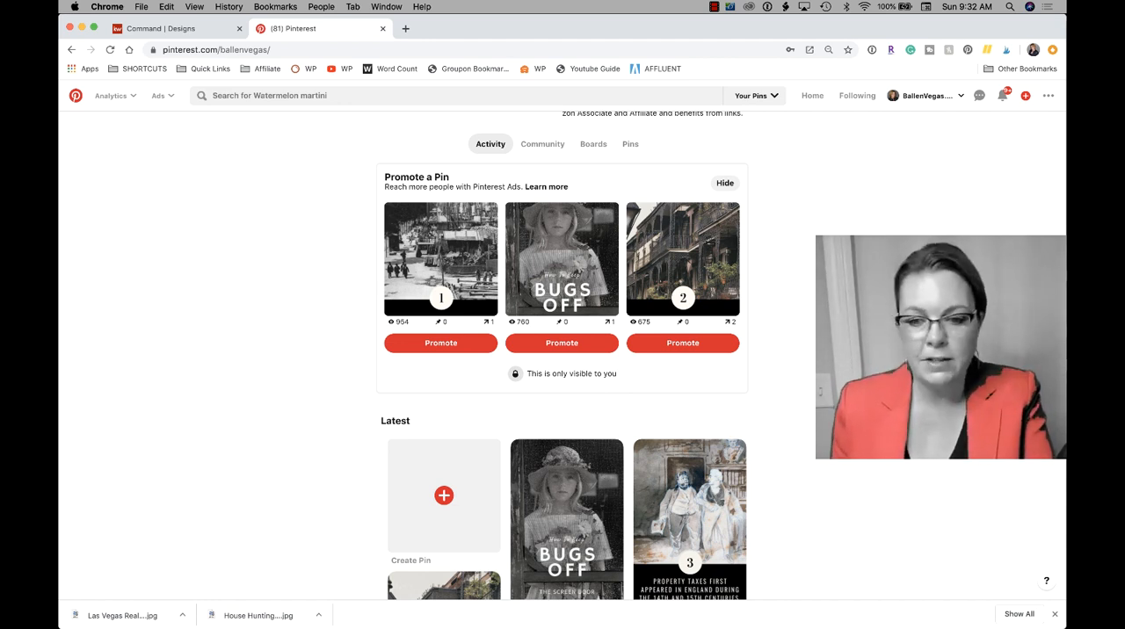
pyautogui.click(1026, 102)
pyautogui.click(991, 128)
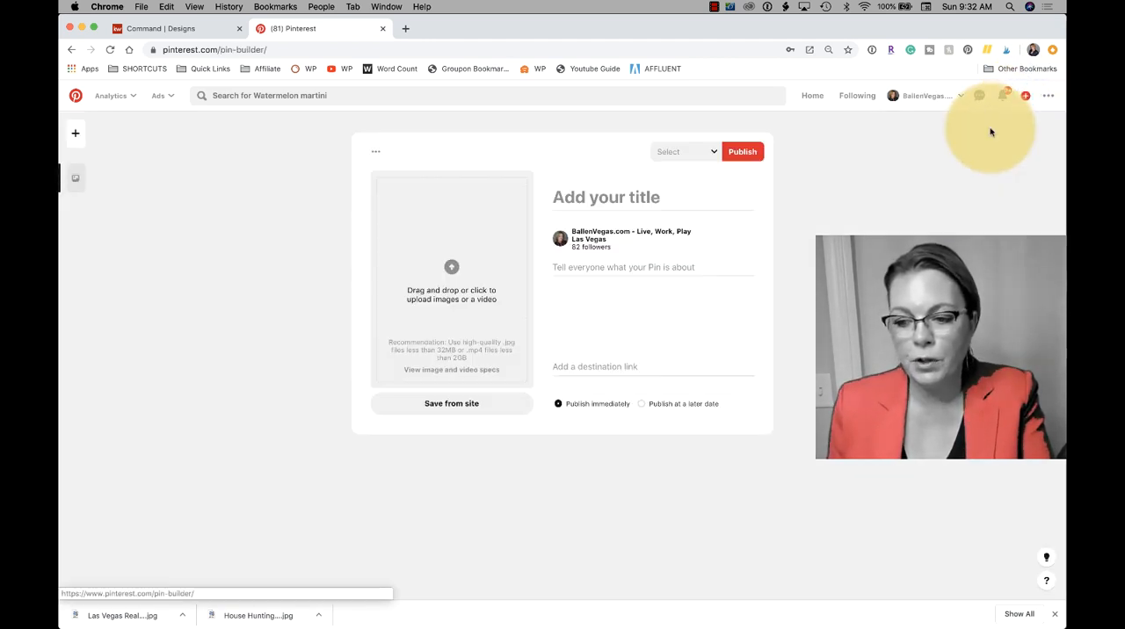
pyautogui.click(451, 270)
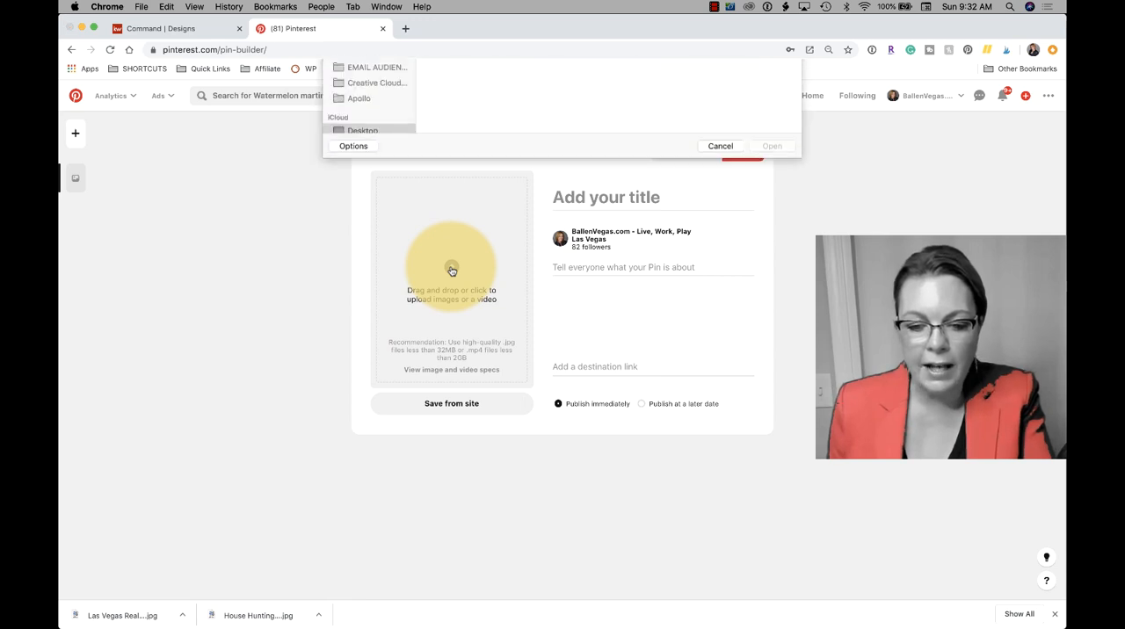
pyautogui.click(443, 129)
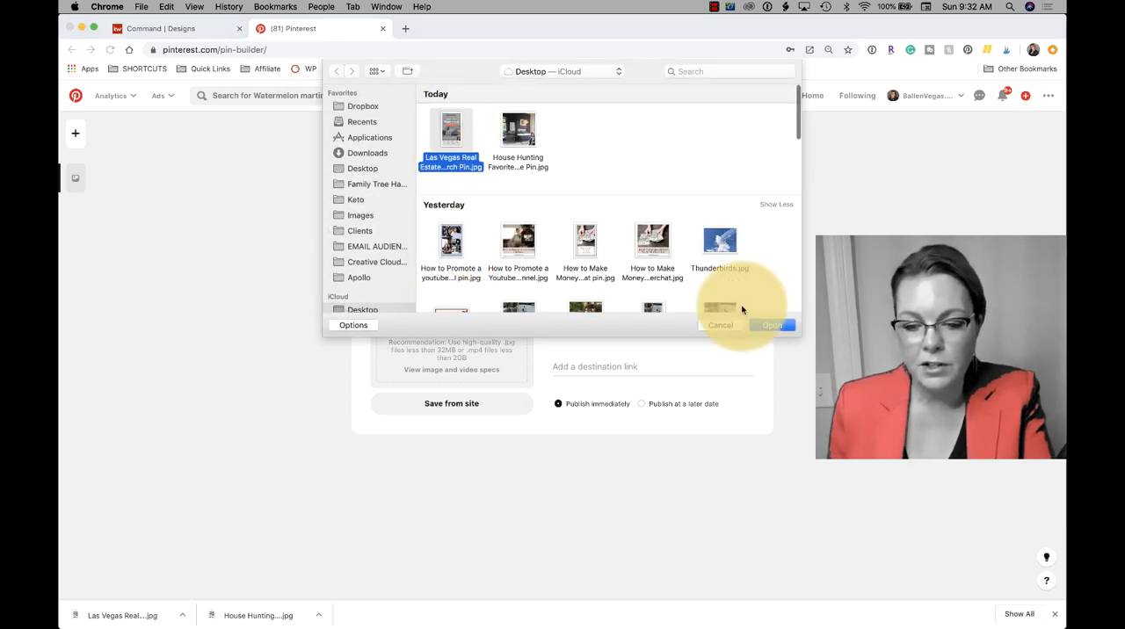
pyautogui.click(770, 325)
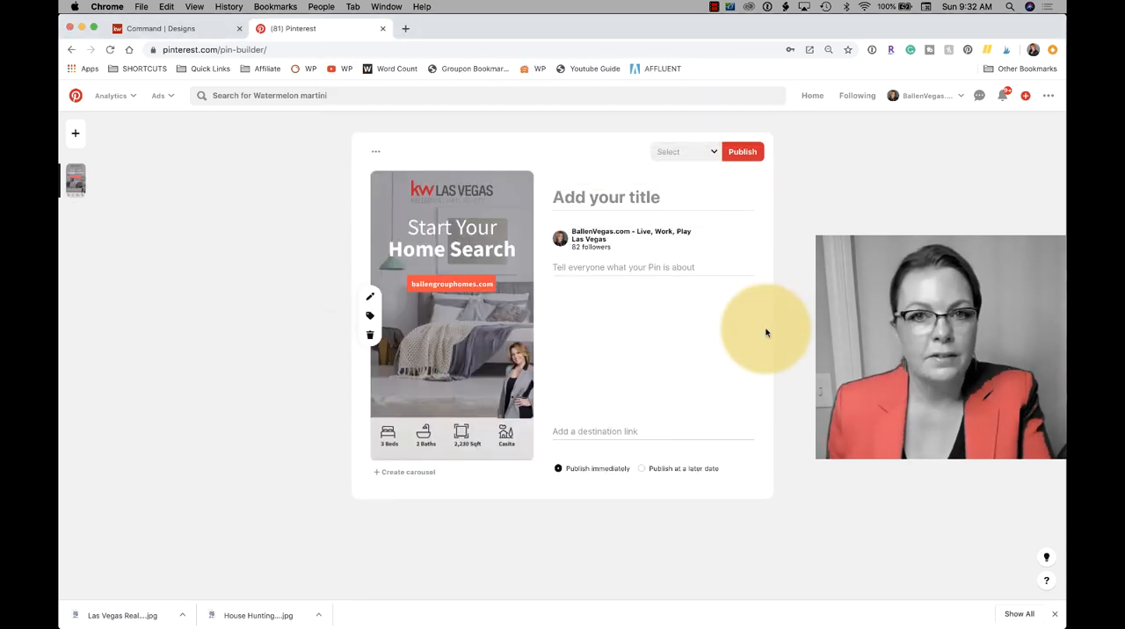
# - Give the pin the title "Las Vegas, Start Your Home Search"
pyautogui.click(621, 196)
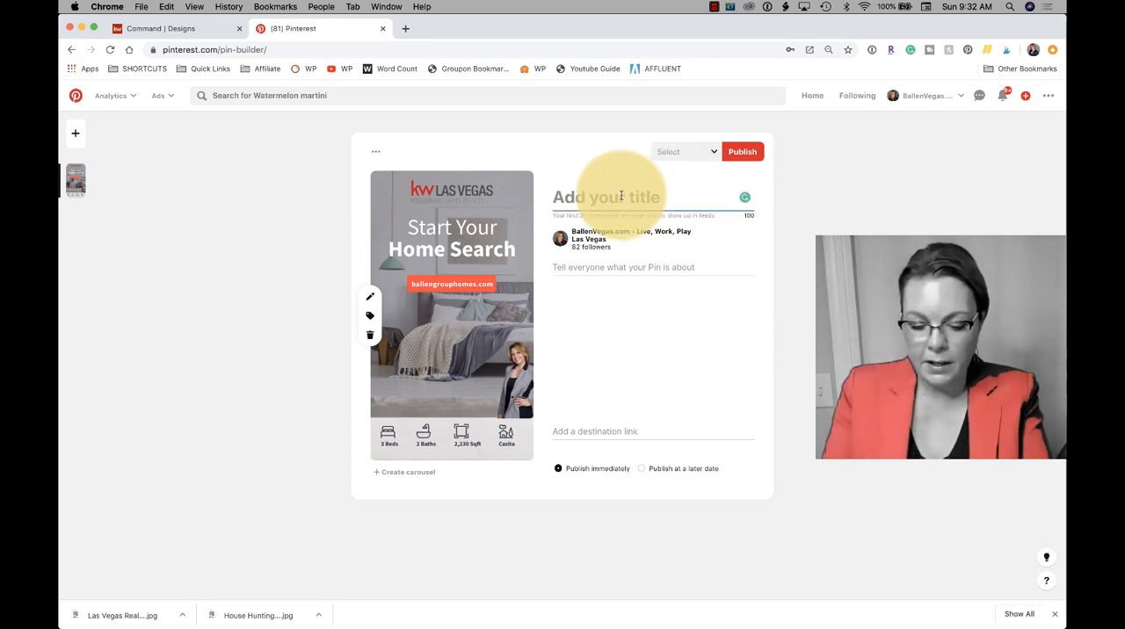
pyautogui.write('Las Vegas')
pyautogui.press('BackSpace')
pyautogui.press('BackSpace')
pyautogui.press('BackSpace')
pyautogui.press('BackSpace')
pyautogui.press('BackSpace')
pyautogui.press('BackSpace')
pyautogui.press('BackSpace')
pyautogui.press('BackSpace')
pyautogui.press('BackSpace')
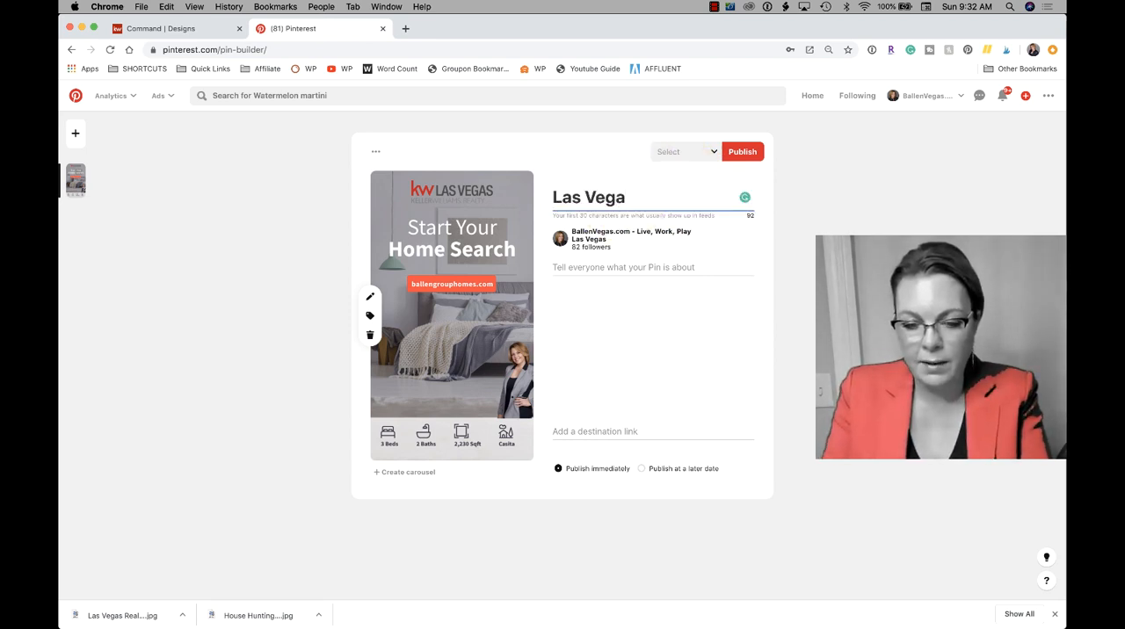
pyautogui.write('L')
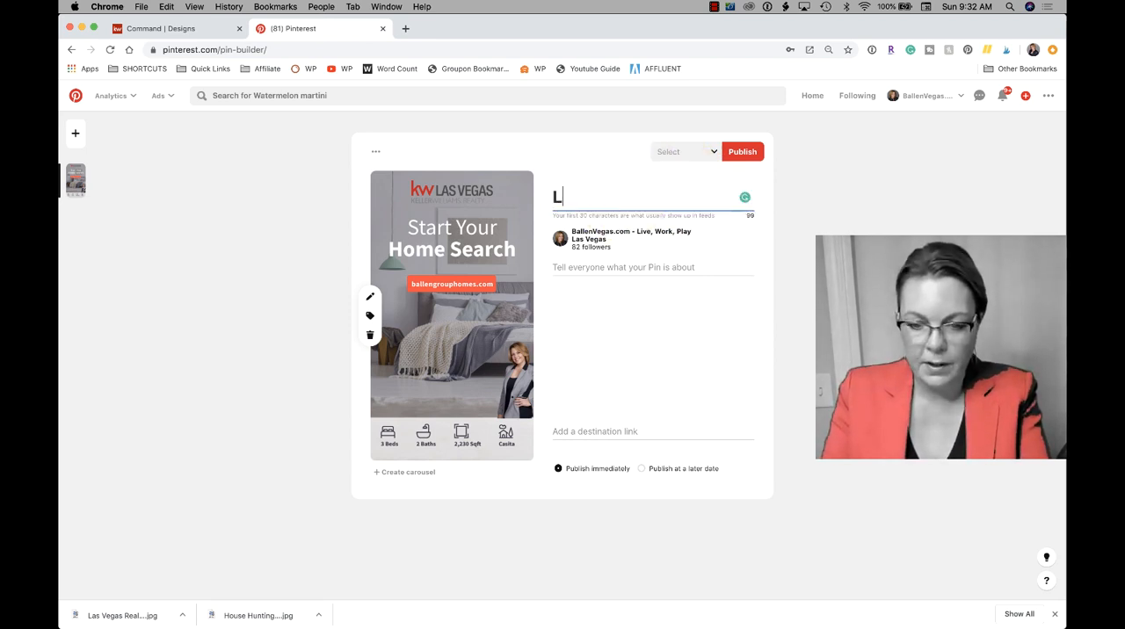
pyautogui.write('as Vegas, Start')
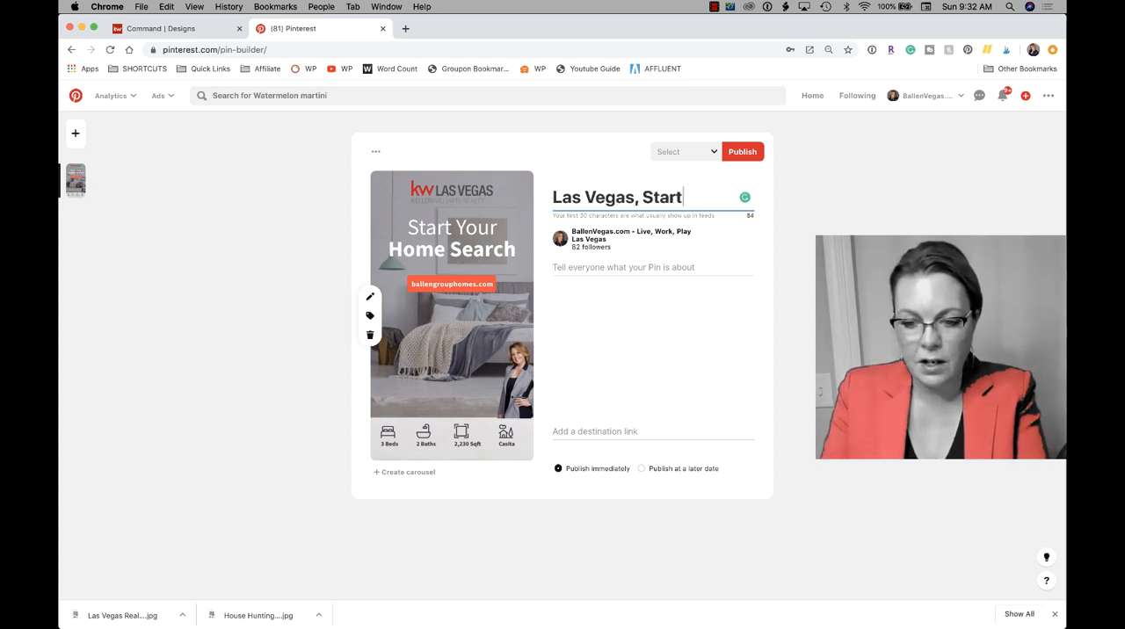
pyautogui.write(' Your Home Search')
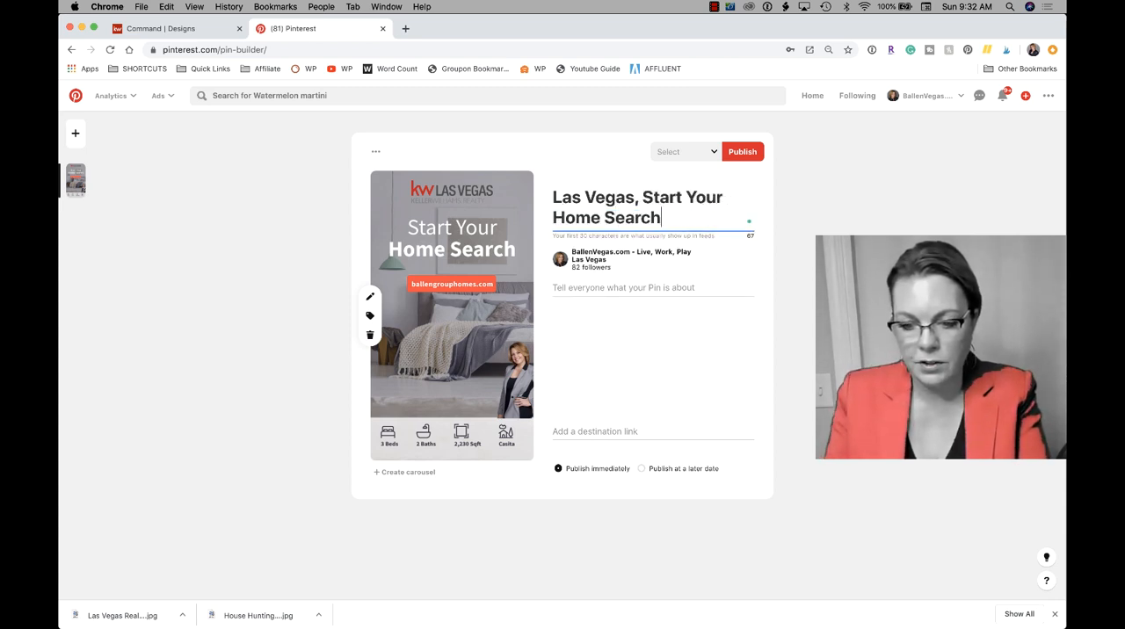
# - Write the pin description "Newest Las Vegas home listings, just reduced homes for sale, home search your way."
pyautogui.click(621, 286)
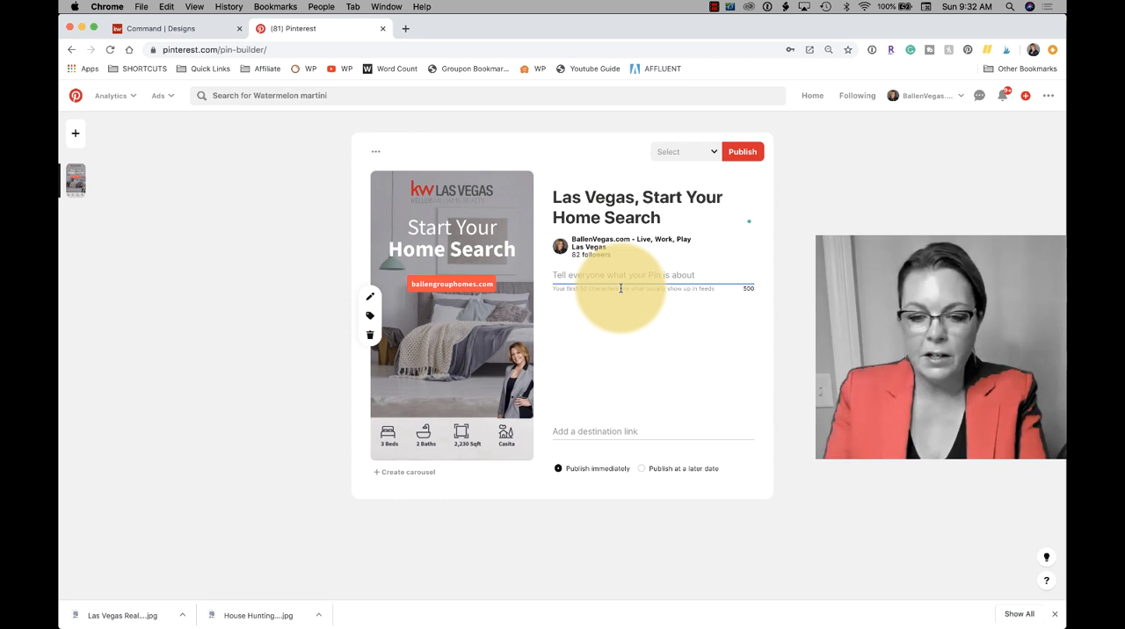
pyautogui.write('N')
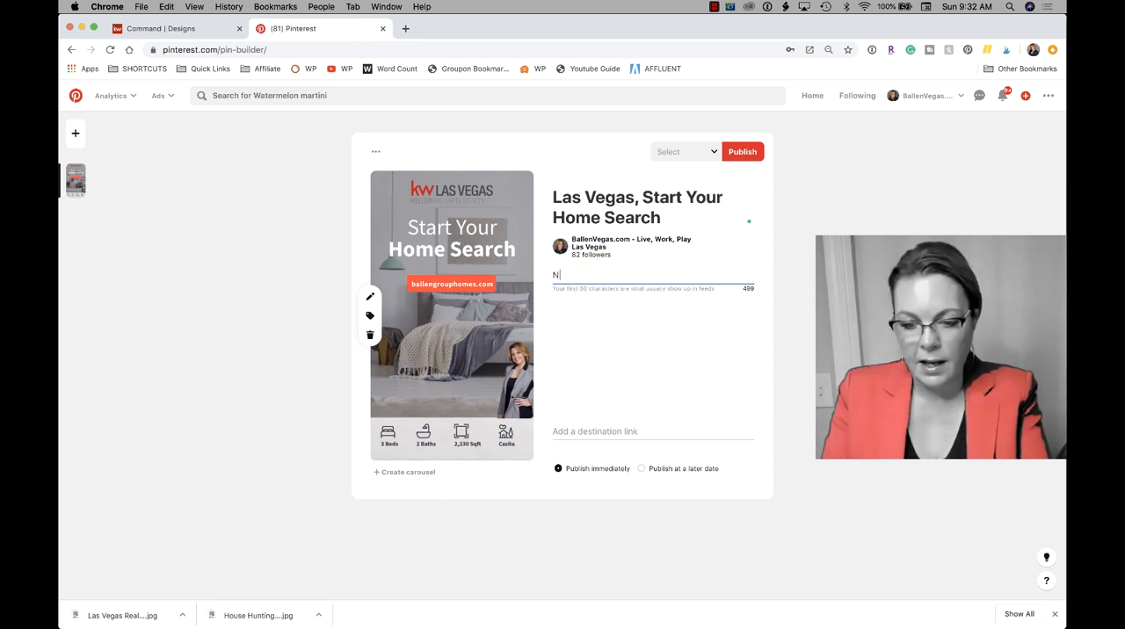
pyautogui.write('ewest La')
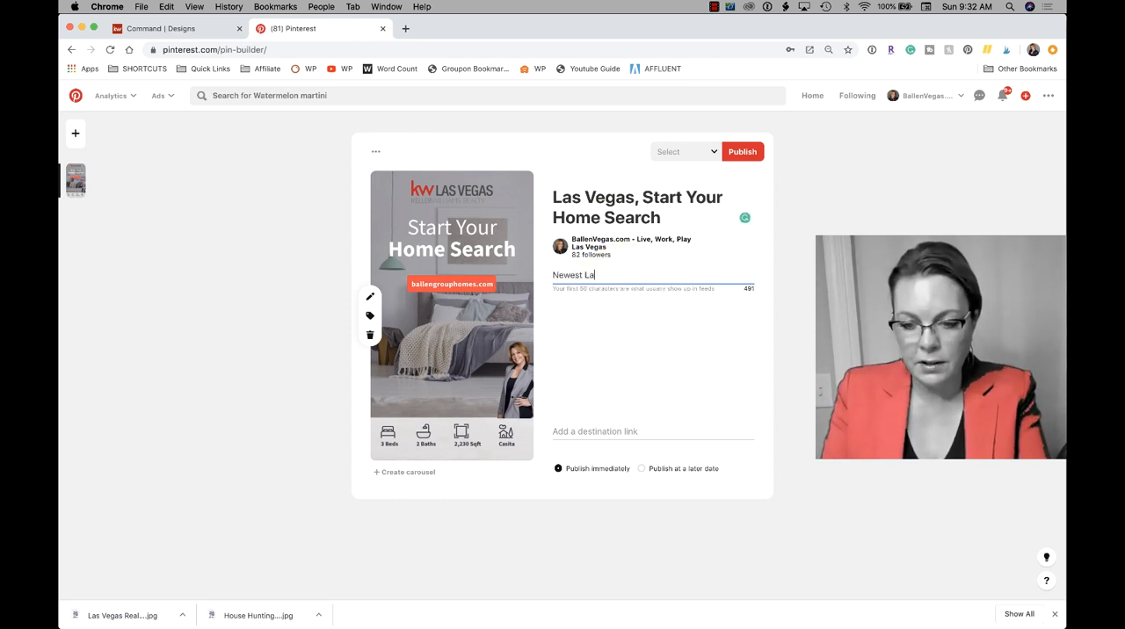
pyautogui.write('s Vegas home listings, ')
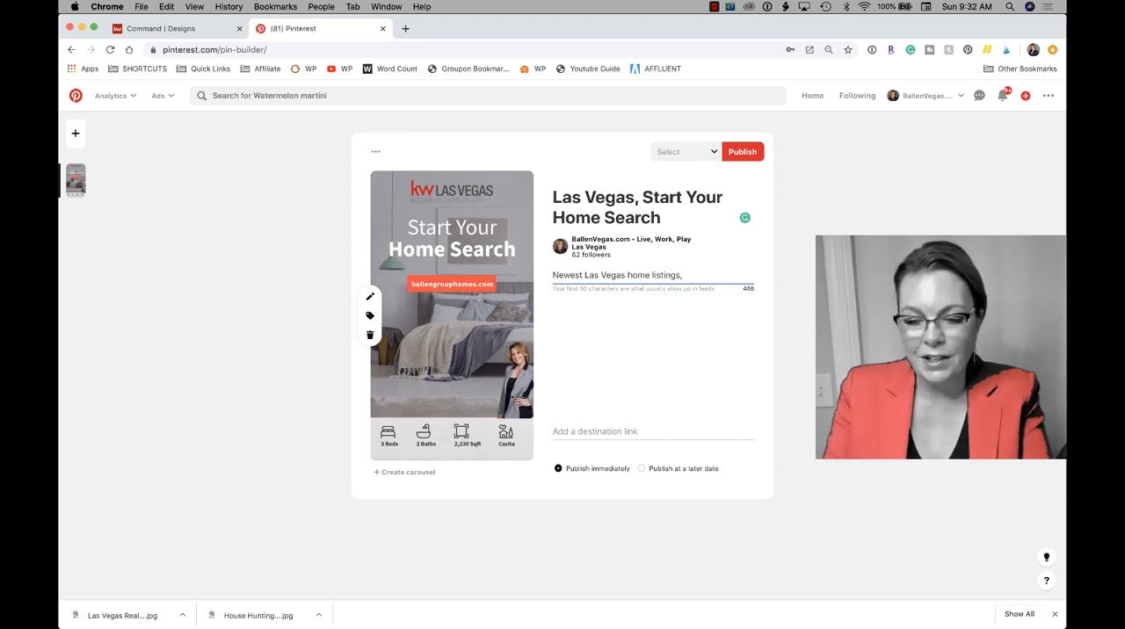
pyautogui.write('just recided')
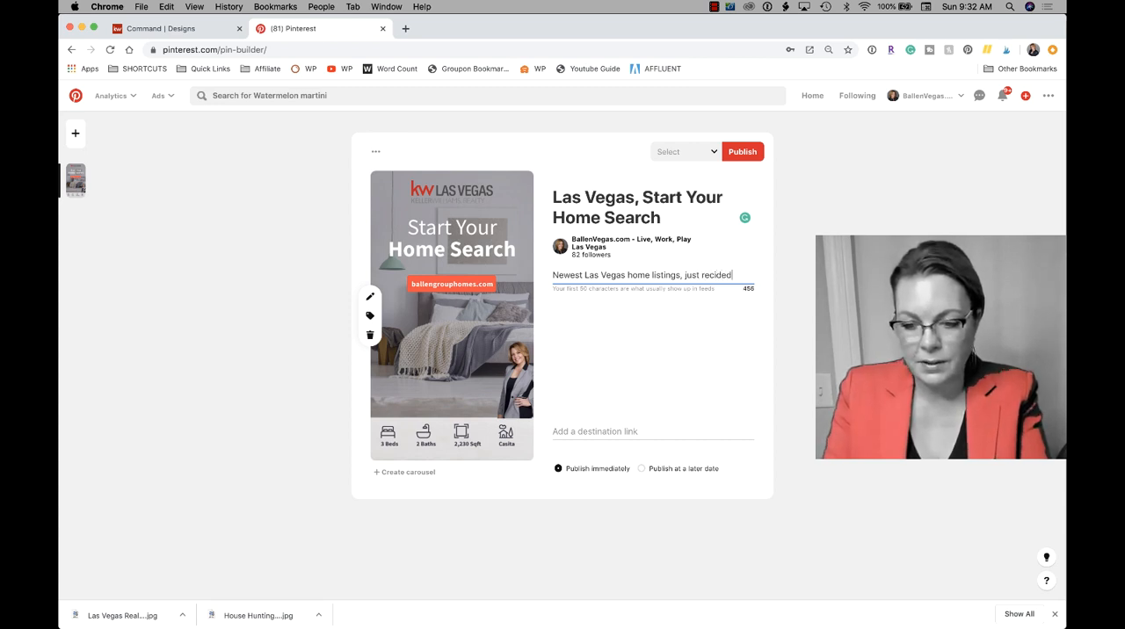
pyautogui.press('BackSpace')
pyautogui.press('BackSpace')
pyautogui.press('BackSpace')
pyautogui.press('BackSpace')
pyautogui.write('ust red')
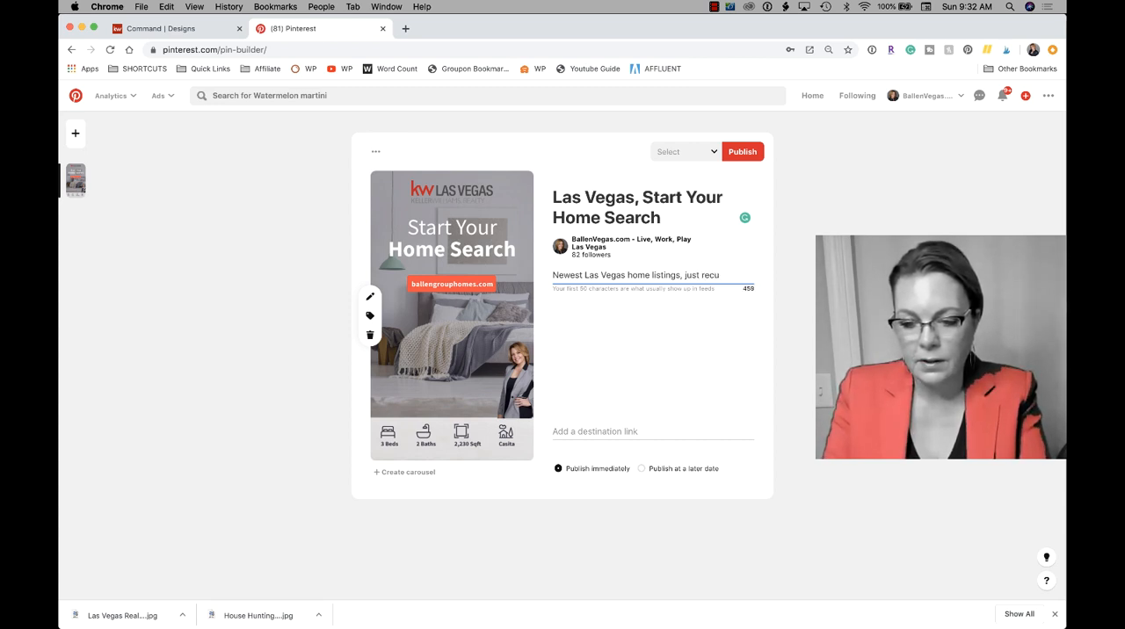
pyautogui.write('uced h')
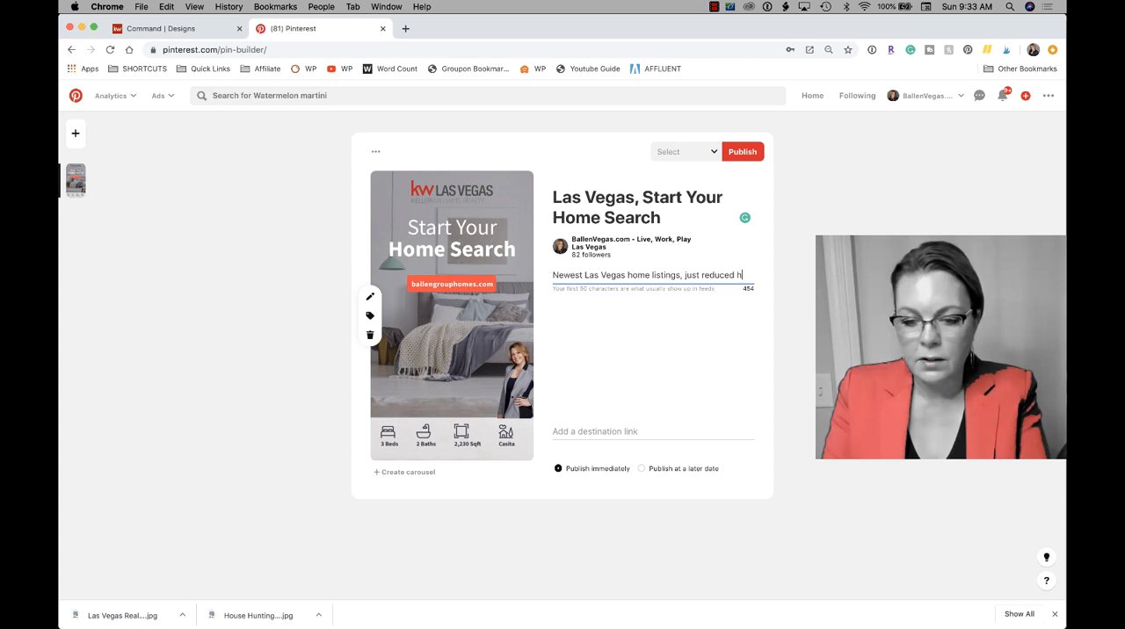
pyautogui.write('omes for sale, ')
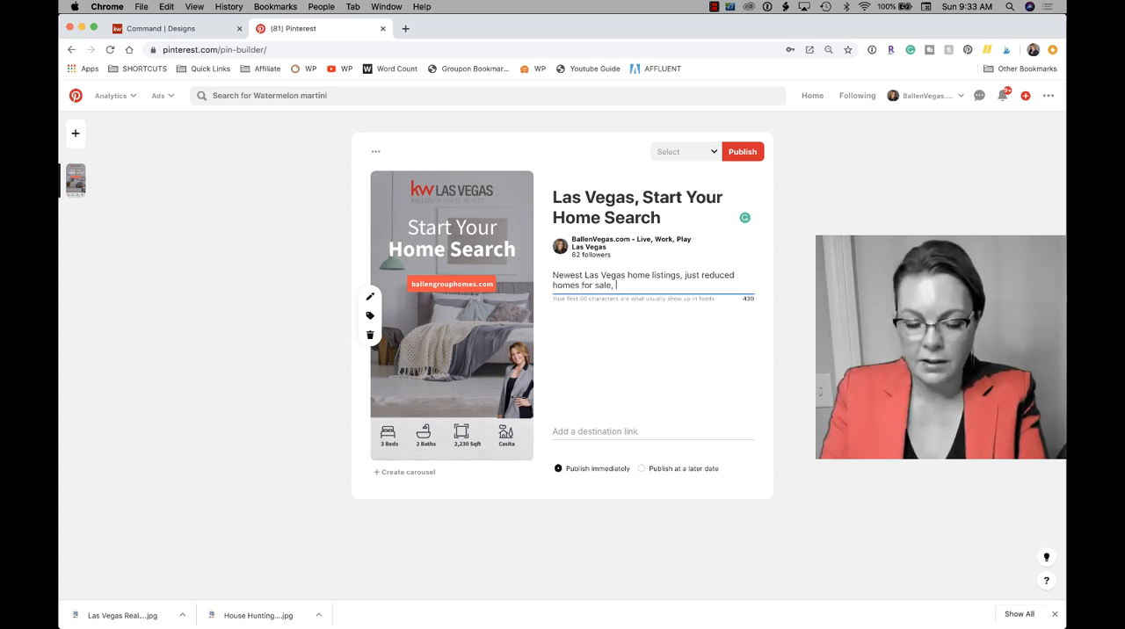
pyautogui.write('home search ')
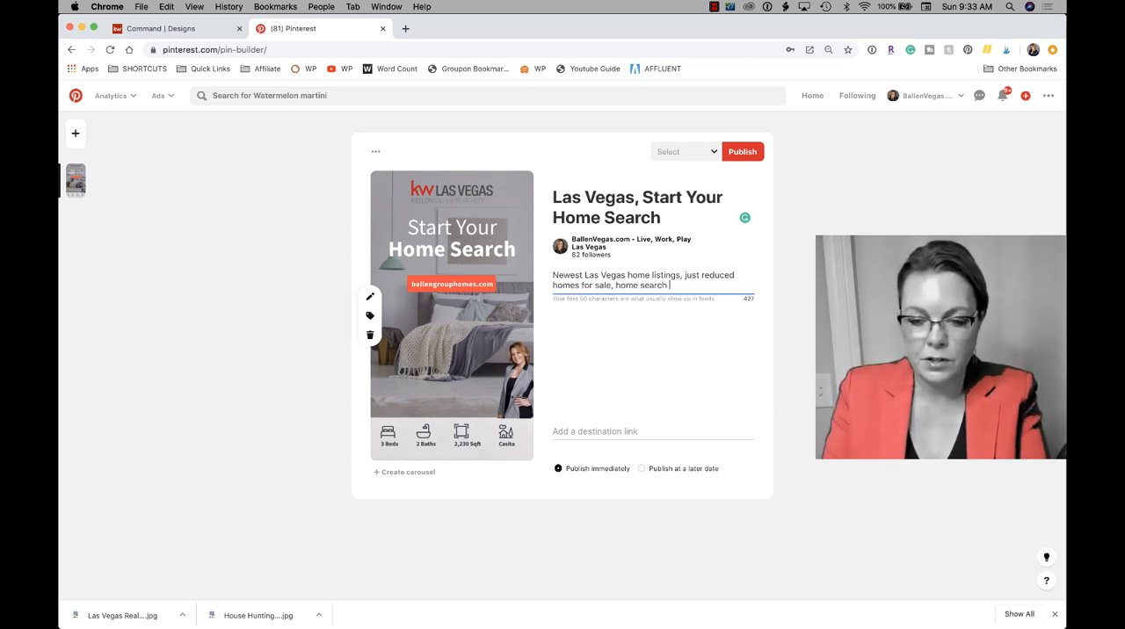
pyautogui.write('your way.')
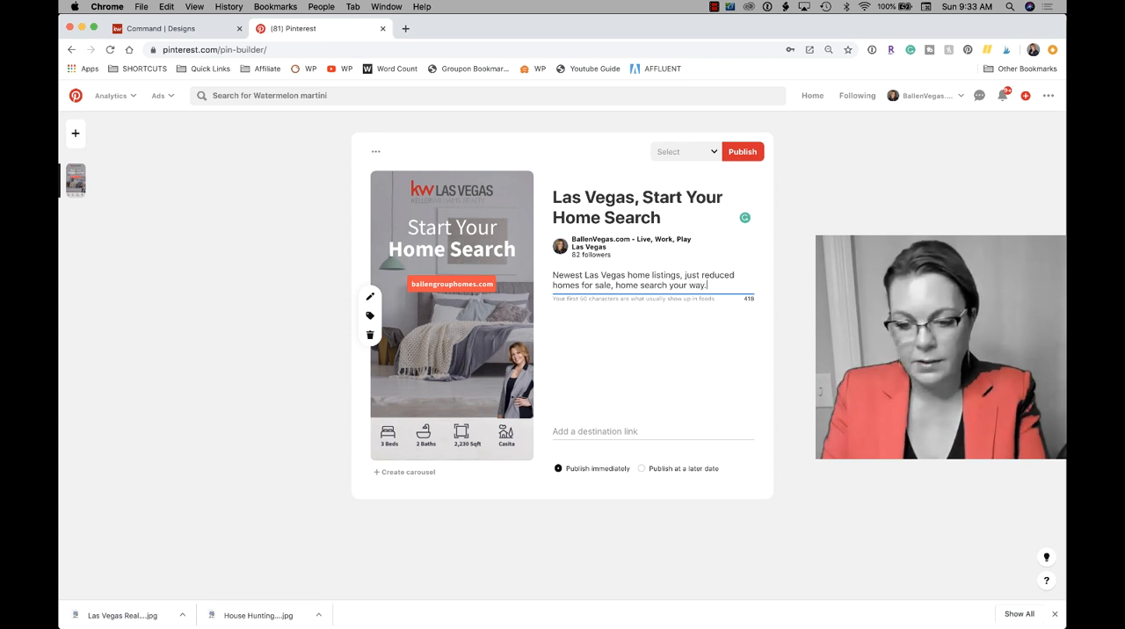
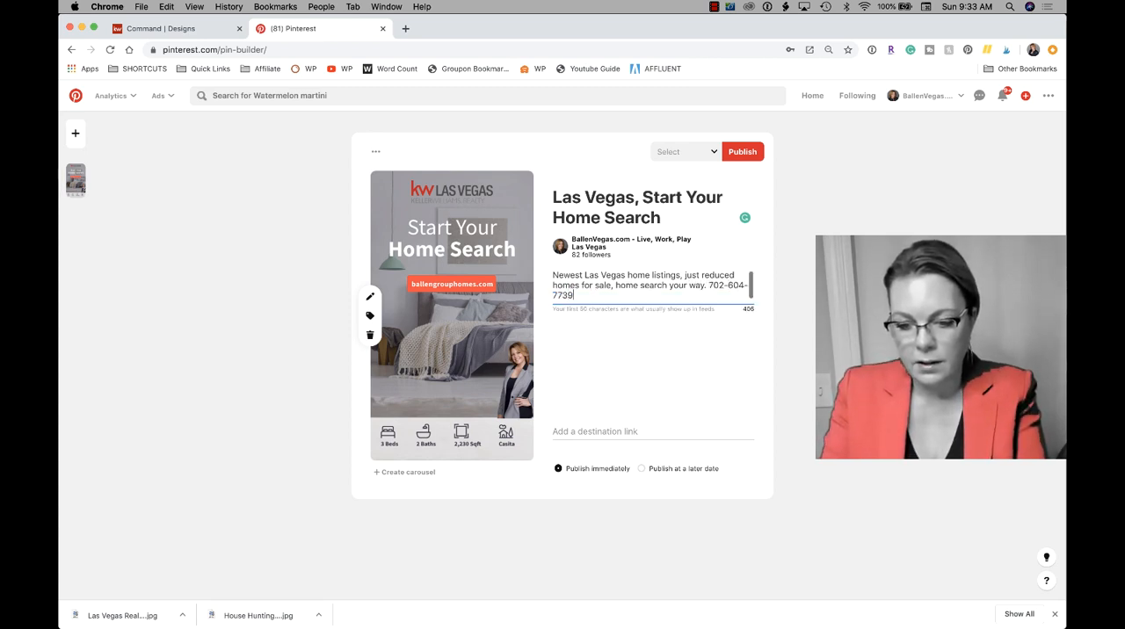
# - Add the business phone number to the end of the pin description, followed by a blank line
pyautogui.press('Return')
pyautogui.press('Return')
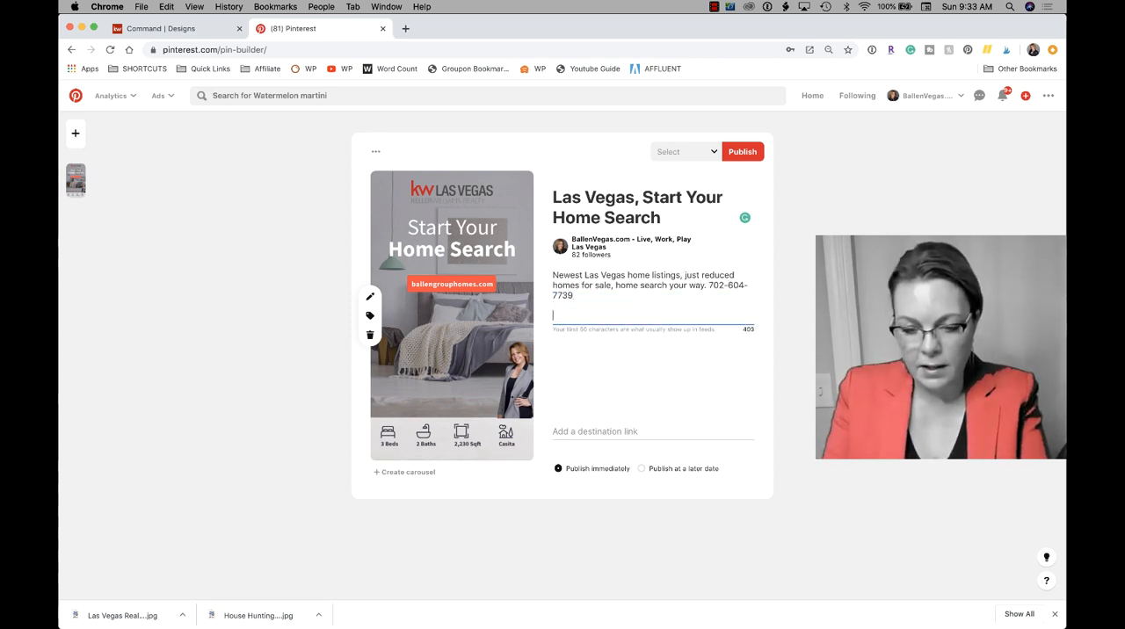
pyautogui.write('9420 W')
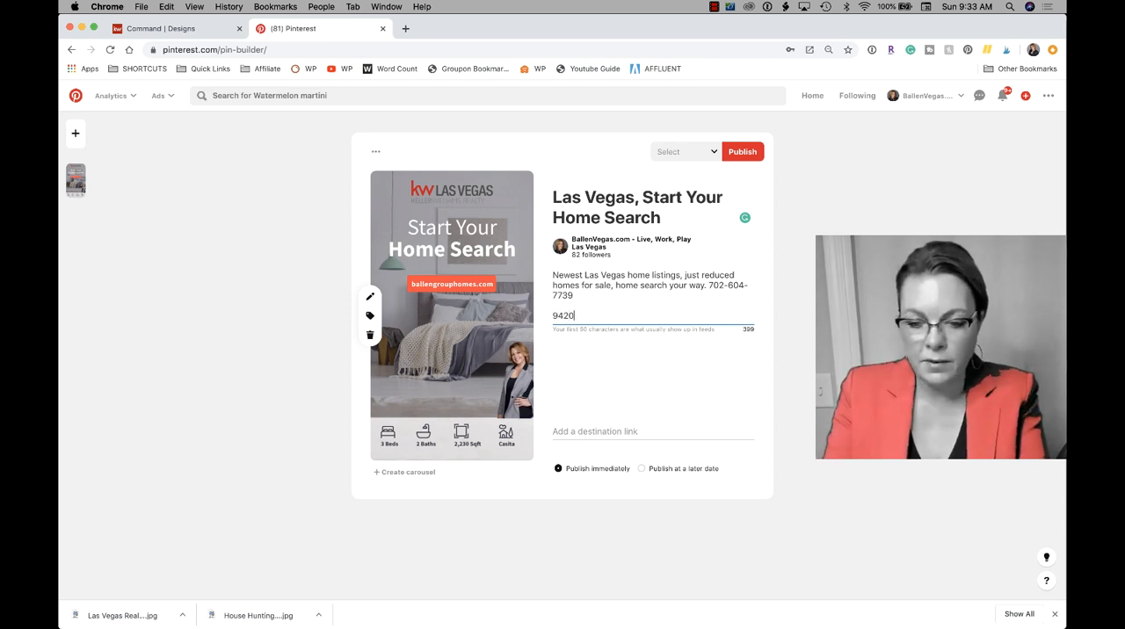
pyautogui.press('BackSpace')
pyautogui.press('BackSpace')
pyautogui.press('BackSpace')
pyautogui.press('BackSpace')
pyautogui.press('BackSpace')
pyautogui.press('BackSpace')
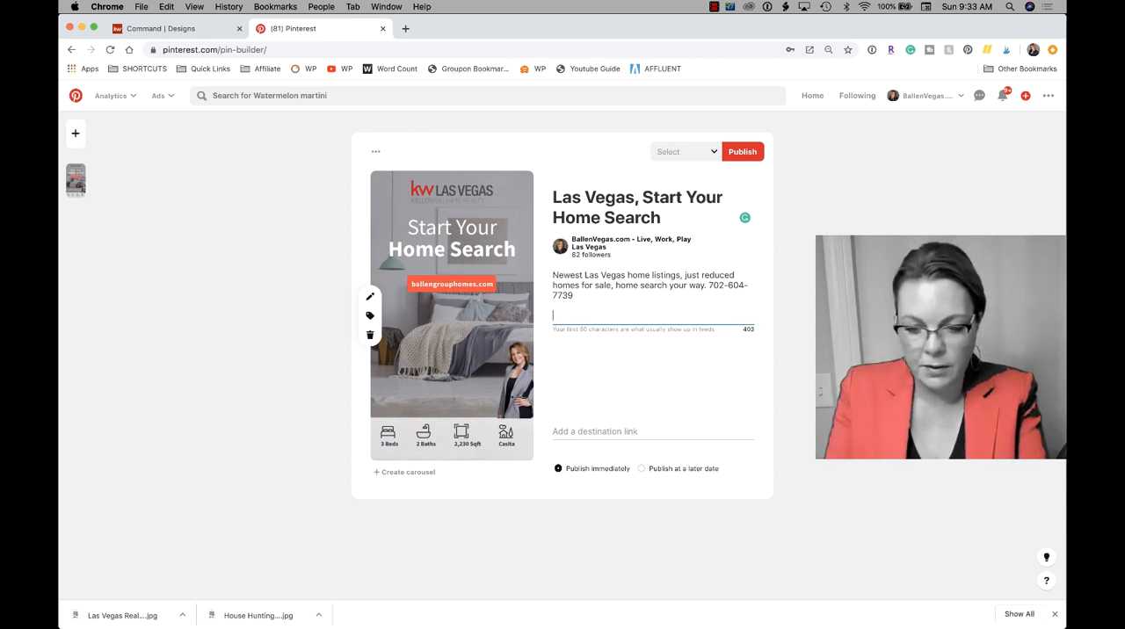
# - Add the brokerage name "Keller Williams Realty Las Vegas Summerlin" to the last line of the pin description
pyautogui.write('Keller Williams Rela')
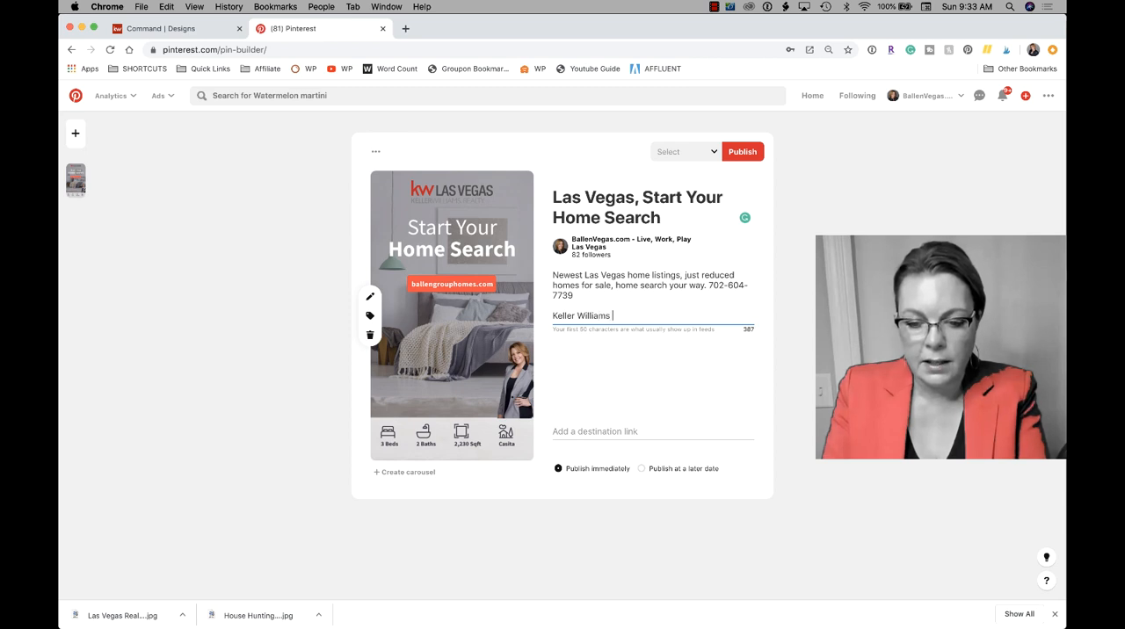
pyautogui.press('BackSpace')
pyautogui.press('BackSpace')
pyautogui.write('alty')
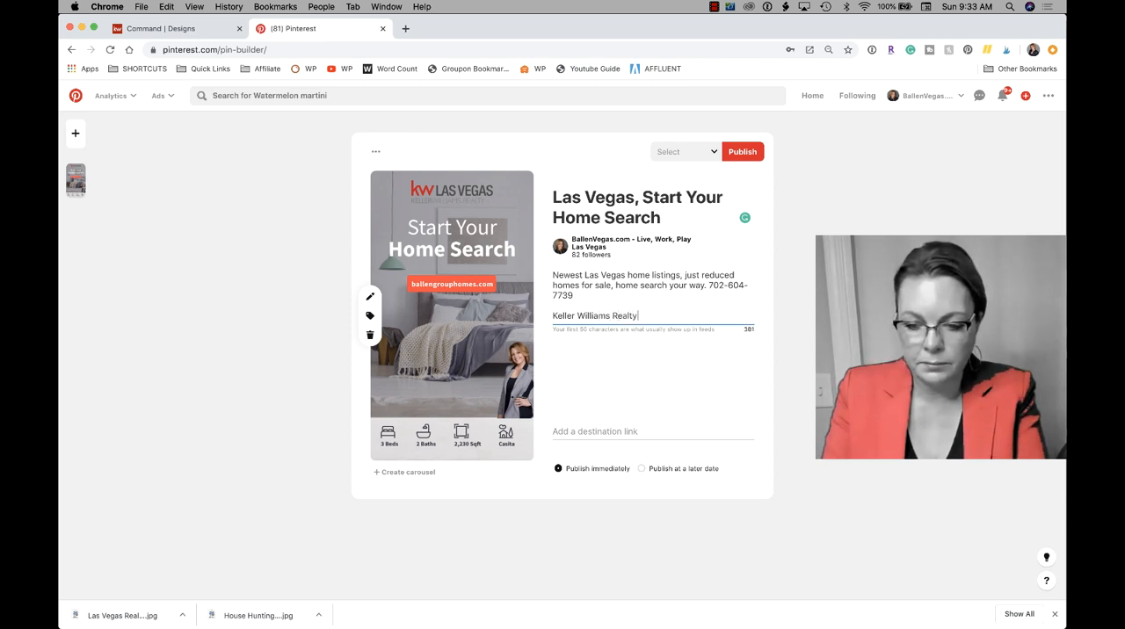
pyautogui.write(' Las Vegas')
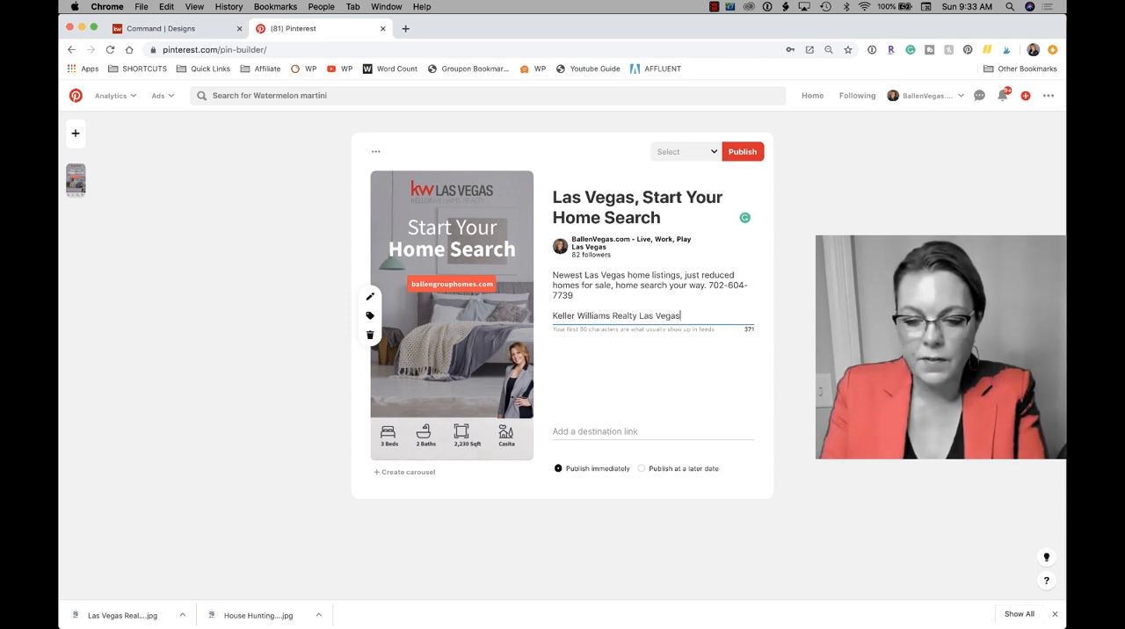
pyautogui.write(' Summerlin - 942')
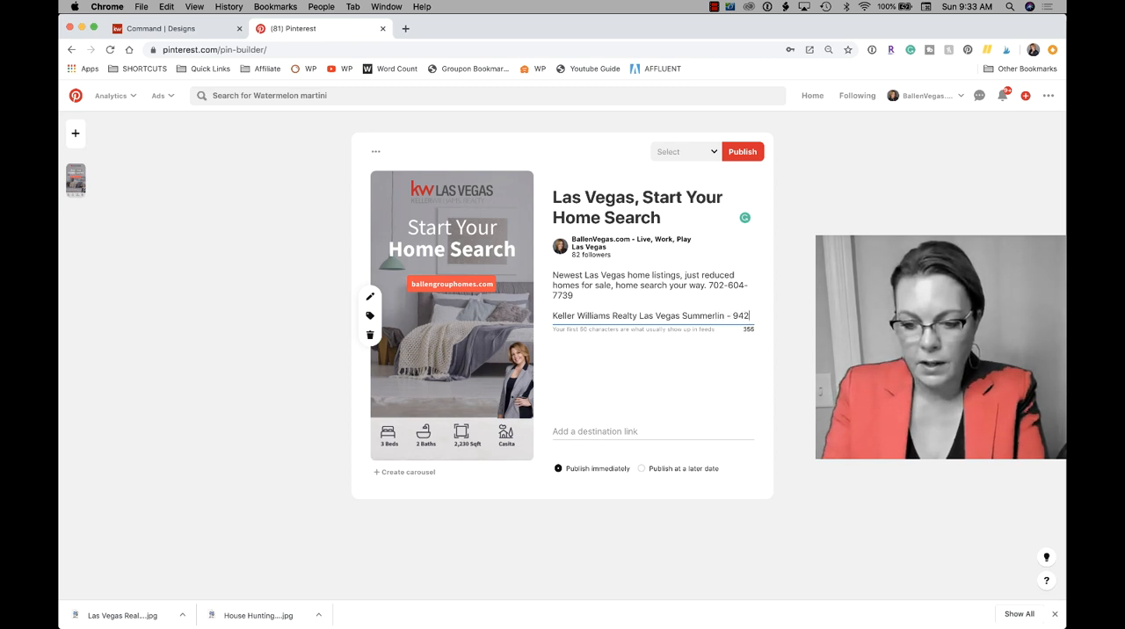
pyautogui.write('0 W.')
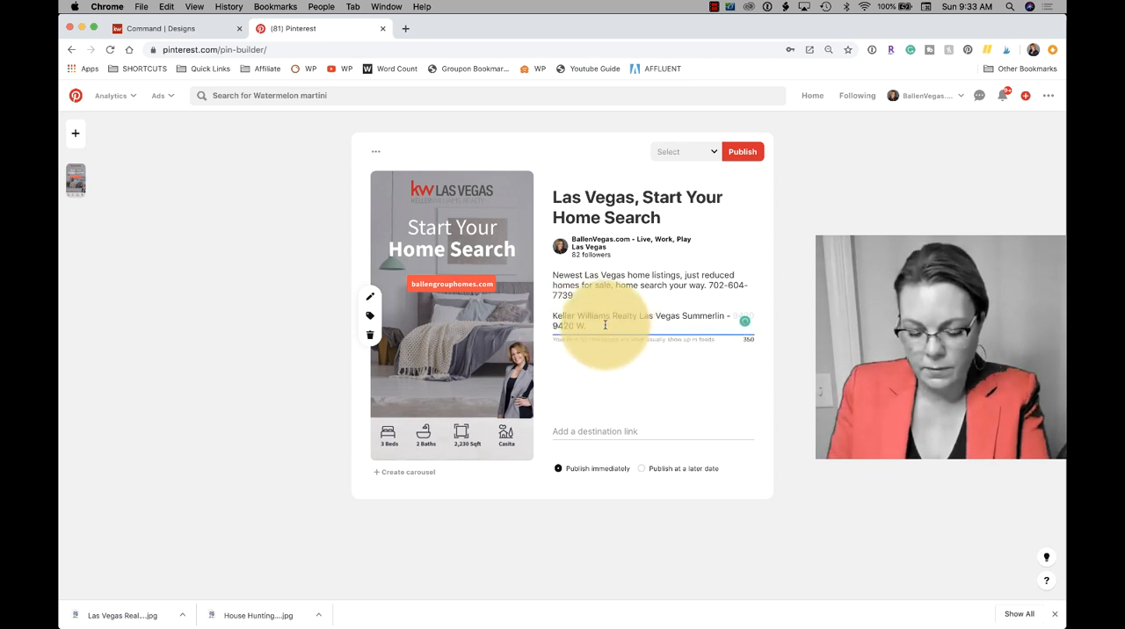
# - Add a dash and the brokerage's full office address with suite, city, state and ZIP code after its name
pyautogui.write('Sahara')
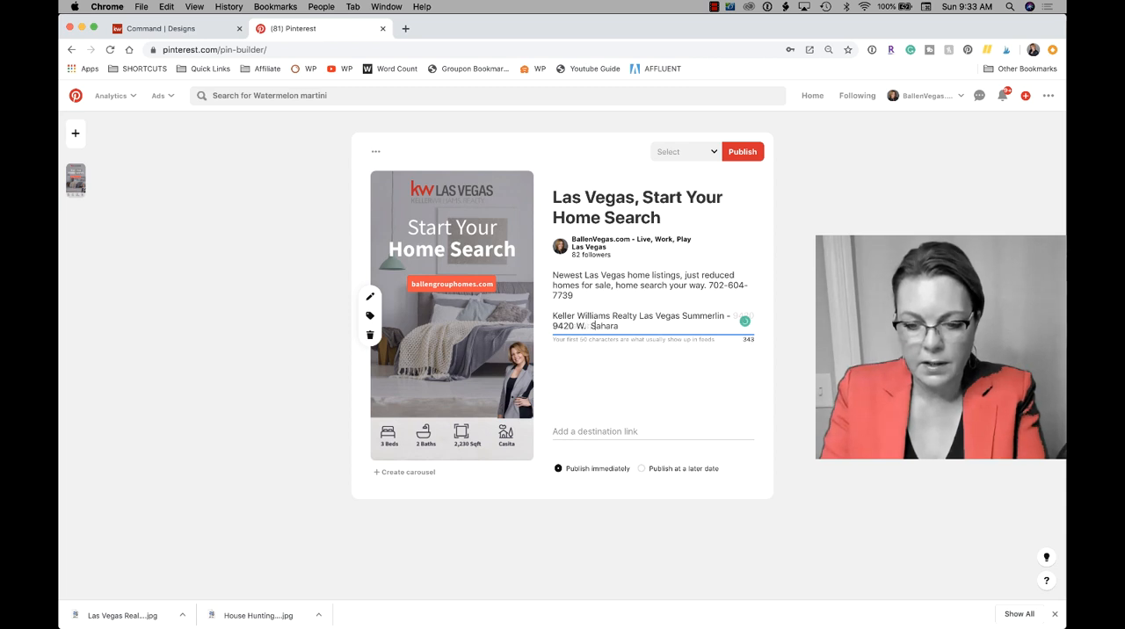
pyautogui.write(' #100,')
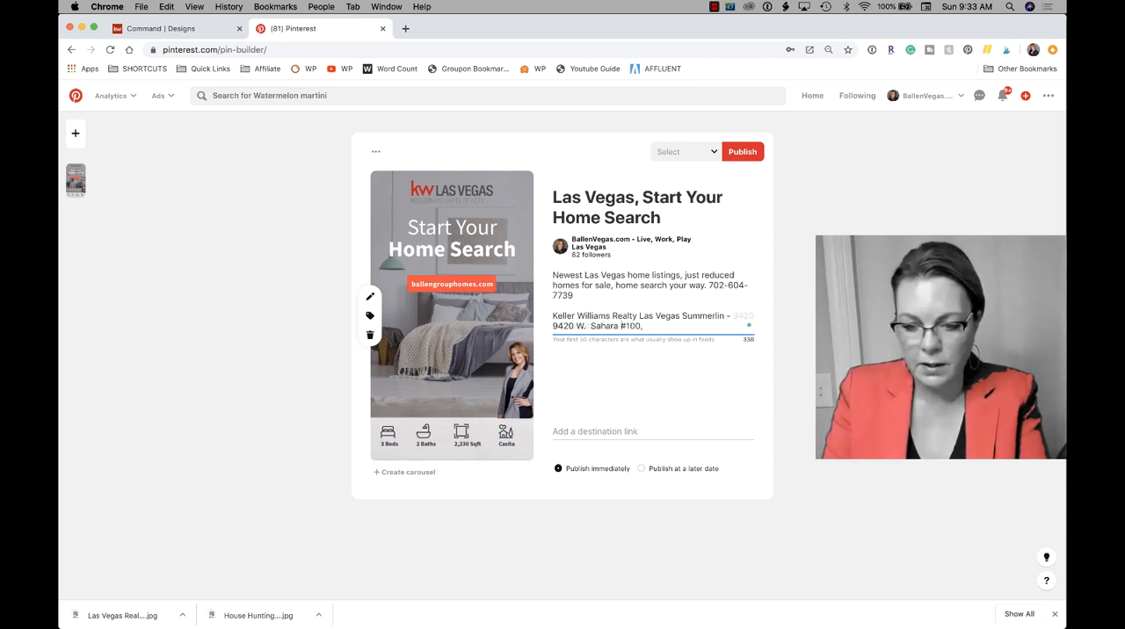
pyautogui.write(' Las Vegas,')
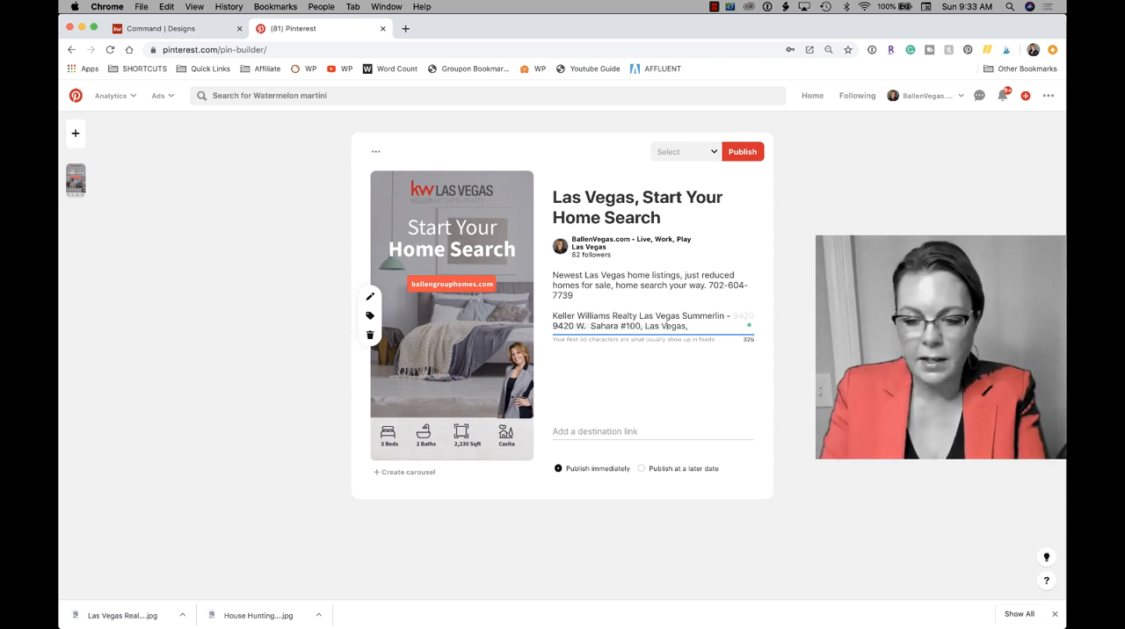
pyautogui.write(' NV 89117')
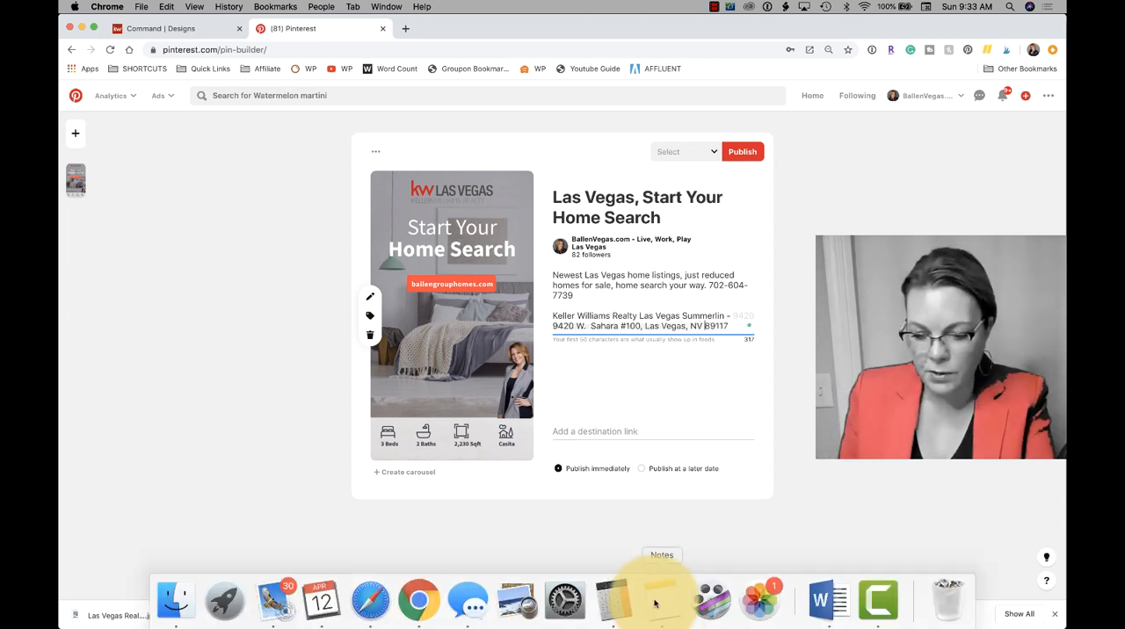
# - Switch to Notes, search for "license" and copy the real estate license number from the My License note
pyautogui.click(661, 597)
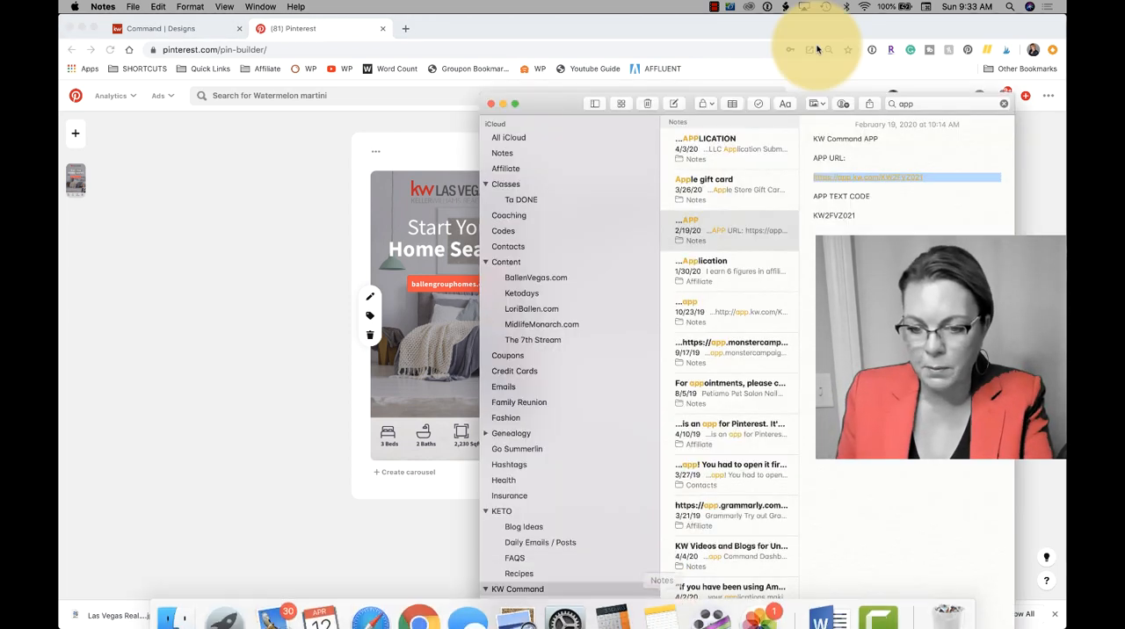
pyautogui.doubleClick(905, 104)
pyautogui.write('license')
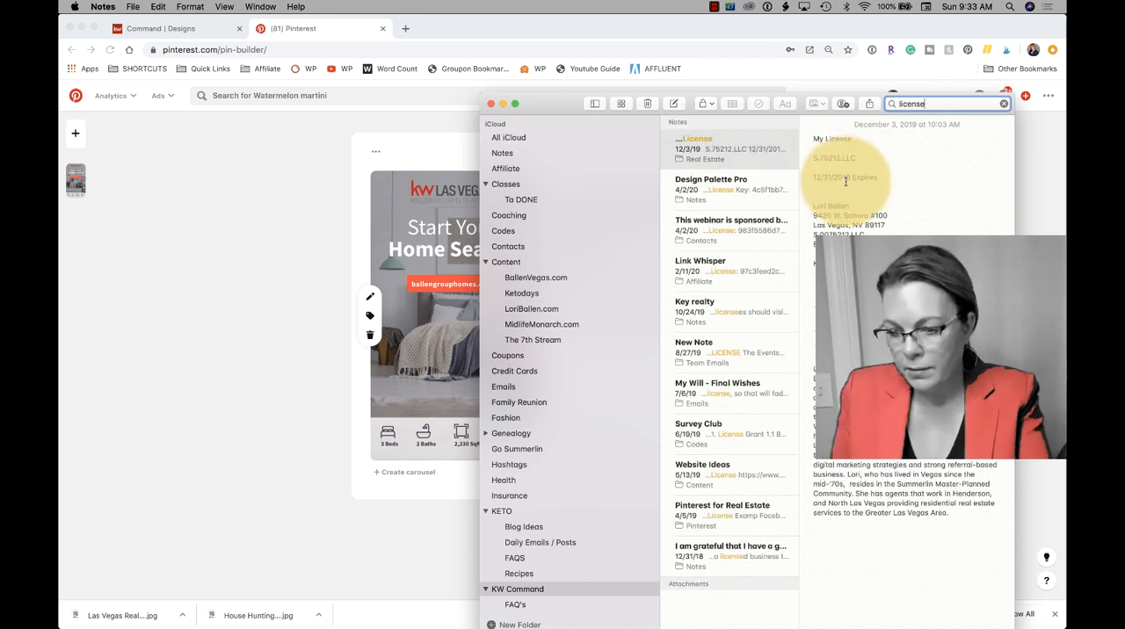
pyautogui.moveTo(881, 177); pyautogui.dragTo(810, 159)
pyautogui.press('super+c')
pyautogui.click(817, 166)
pyautogui.click(849, 159)
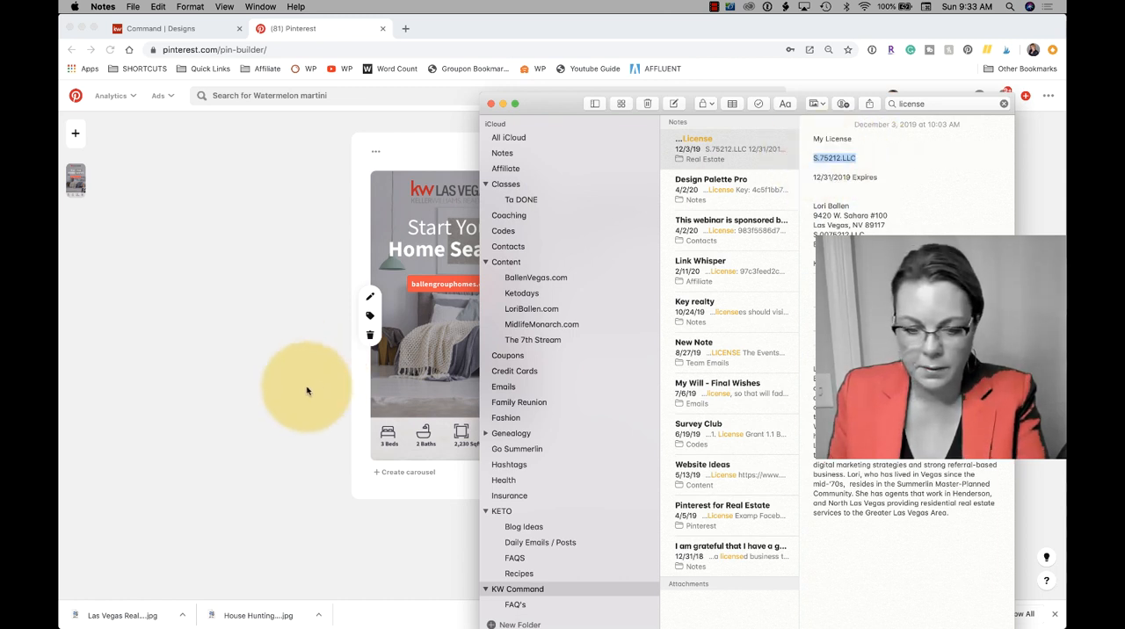
# - Return to the Pinterest pin in Chrome and paste the copied real estate license number as the destination link
pyautogui.click(306, 390)
pyautogui.click(635, 428)
pyautogui.press('super+v')
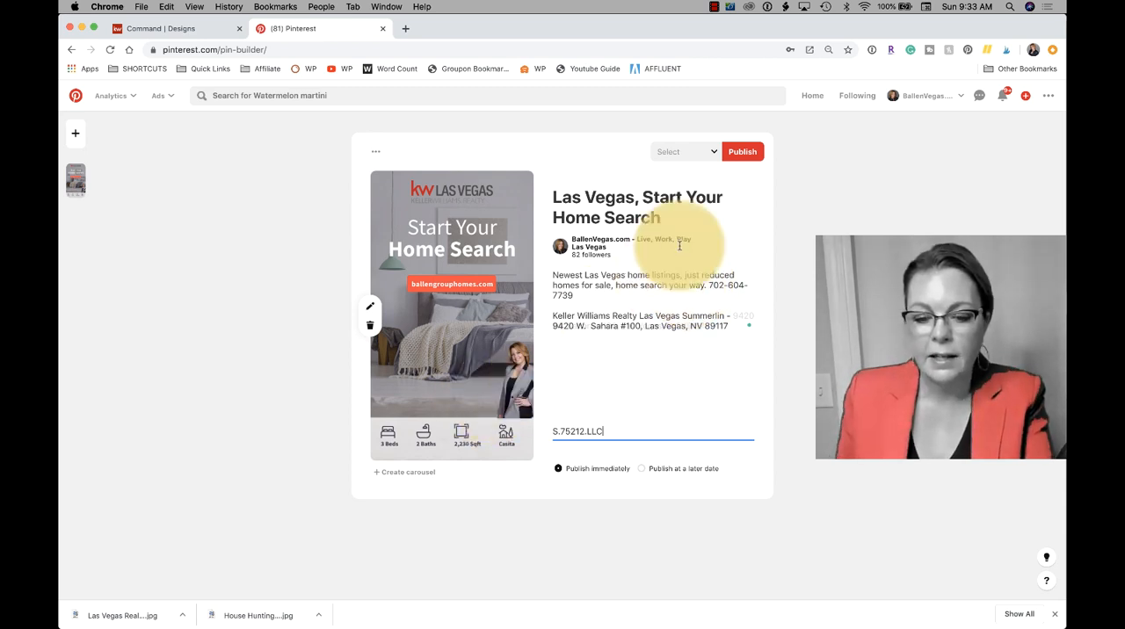
# - Search the boards for "real e" and choose Las Vegas Real Estate as the pin's board
pyautogui.click(685, 155)
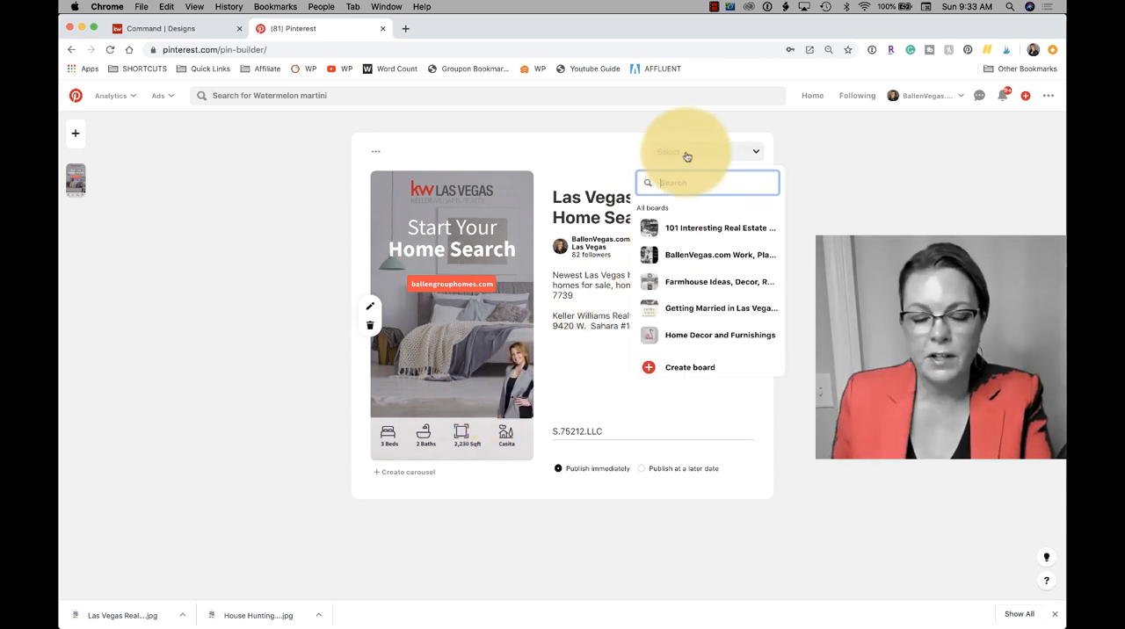
pyautogui.write('rea')
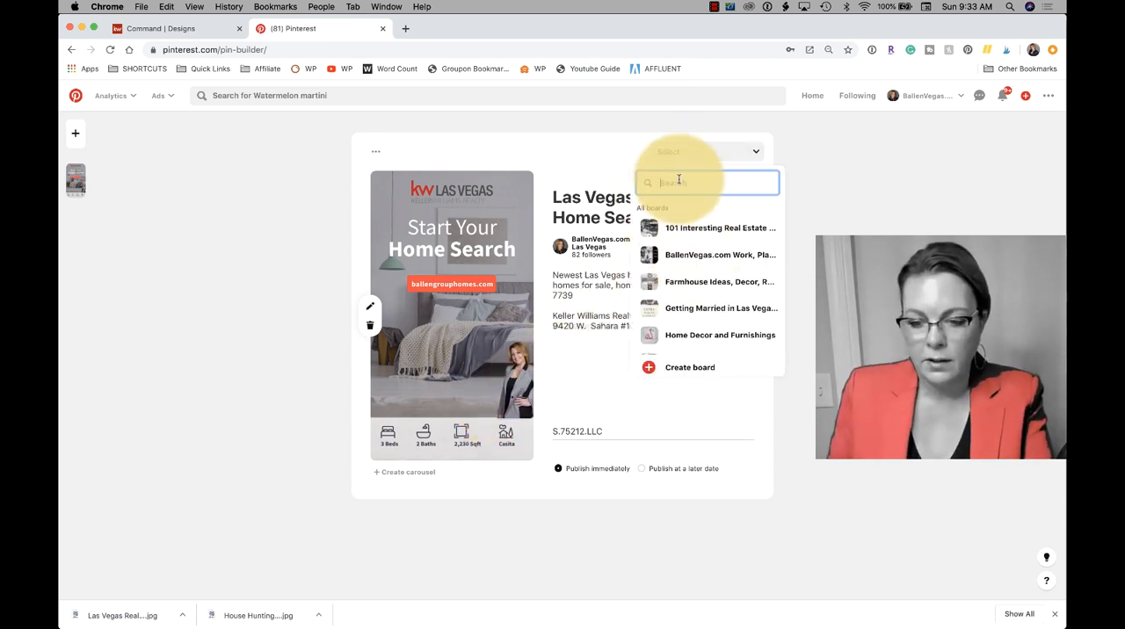
pyautogui.write('l e')
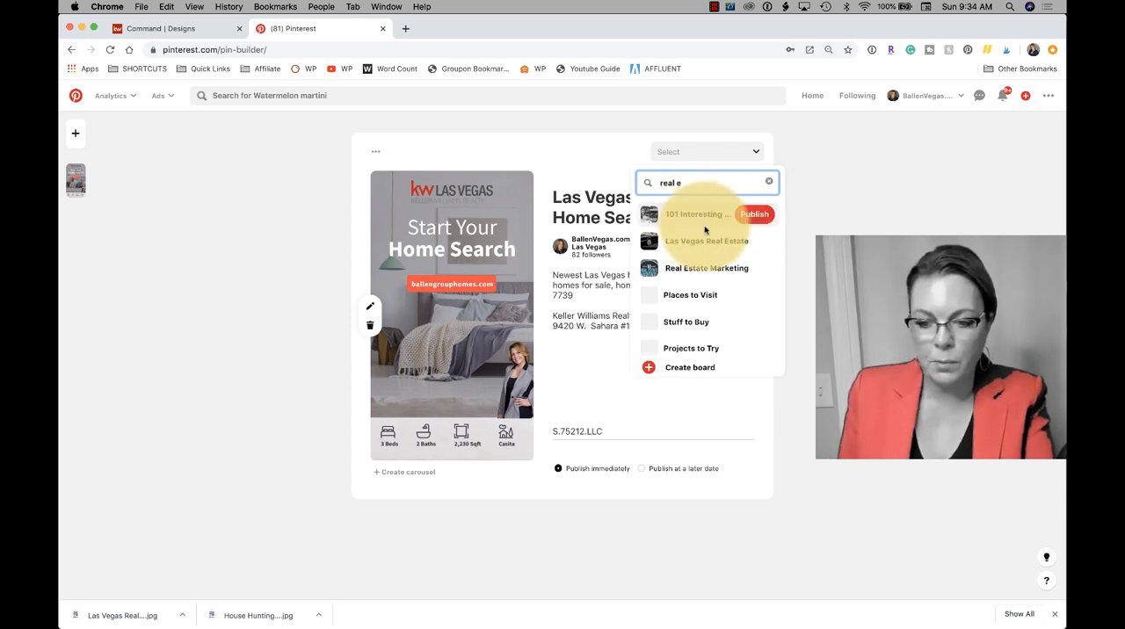
pyautogui.click(694, 239)
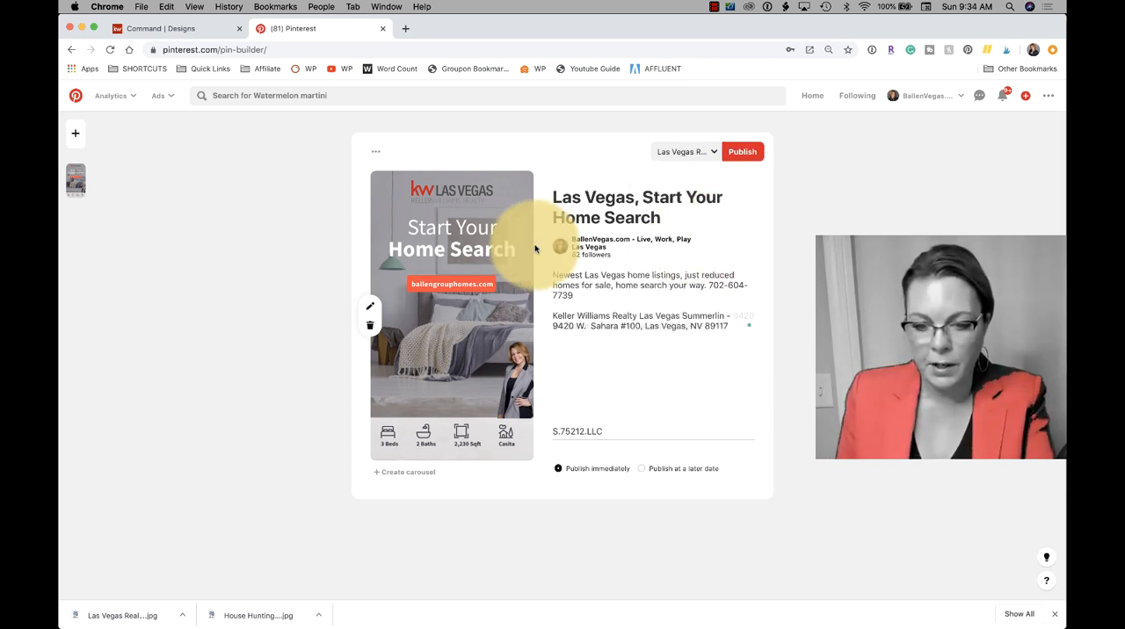
# - Publish the pin, then open and reload its published page
pyautogui.click(741, 153)
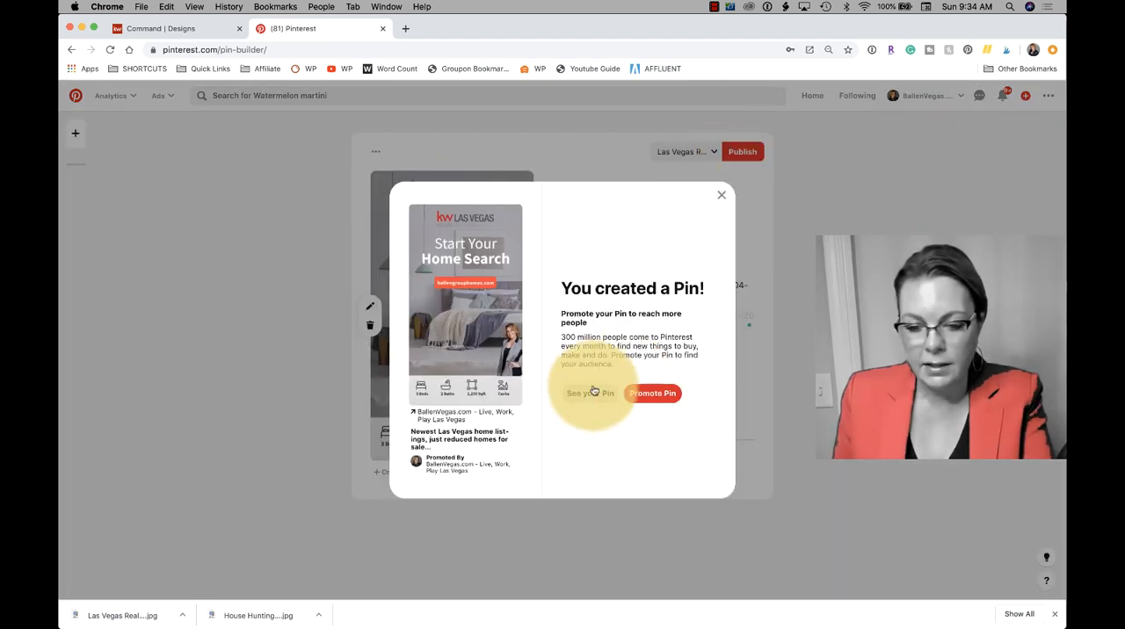
pyautogui.click(580, 399)
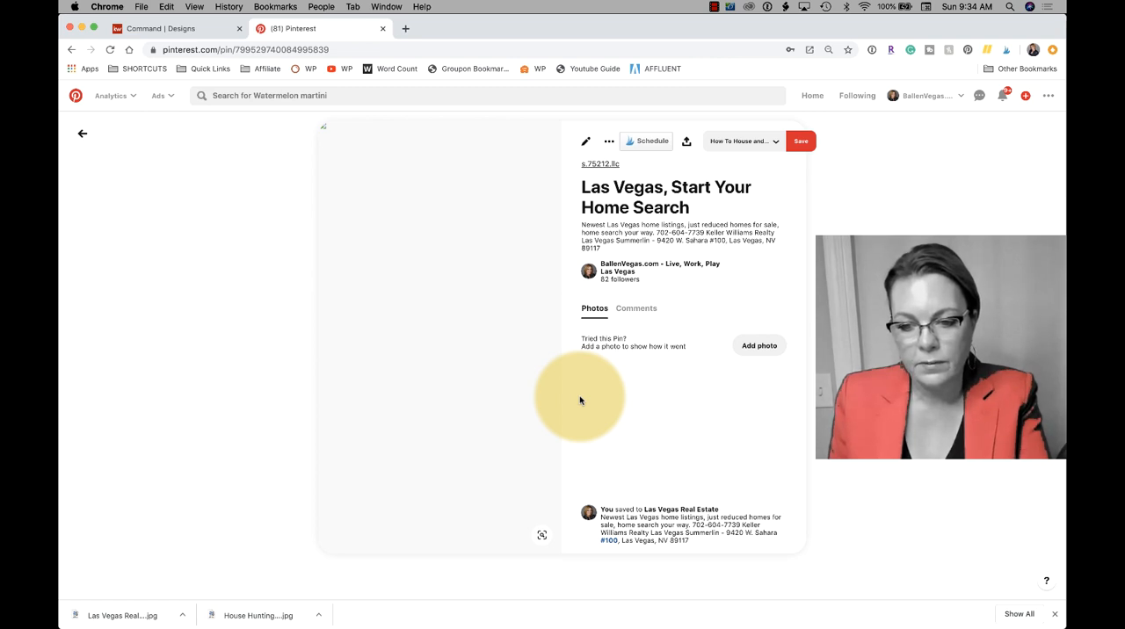
pyautogui.press('super+r')
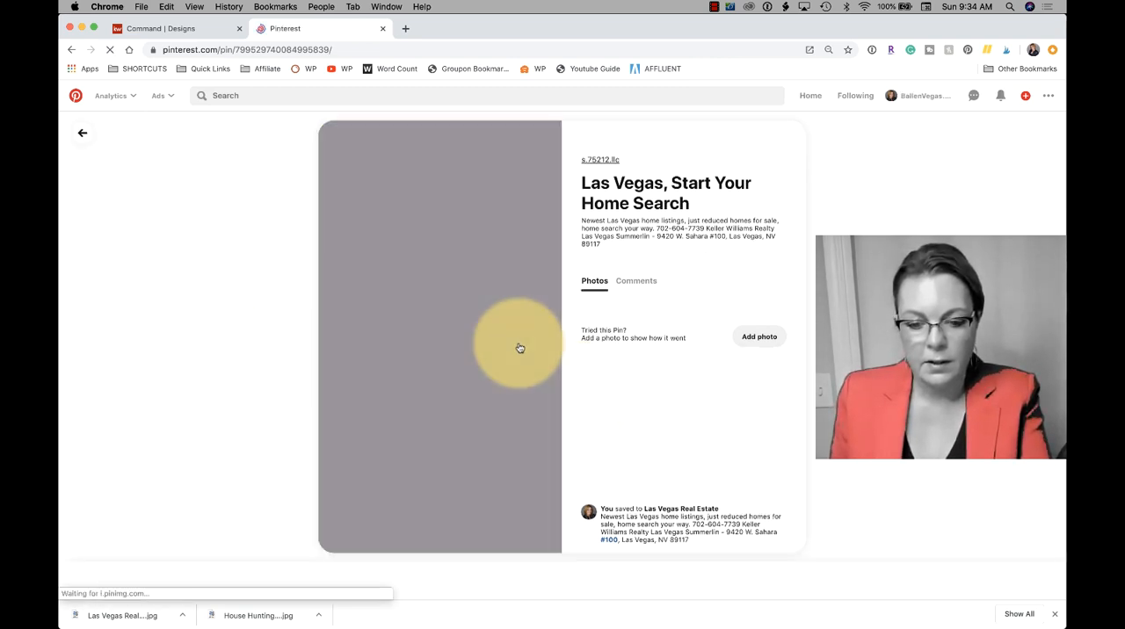